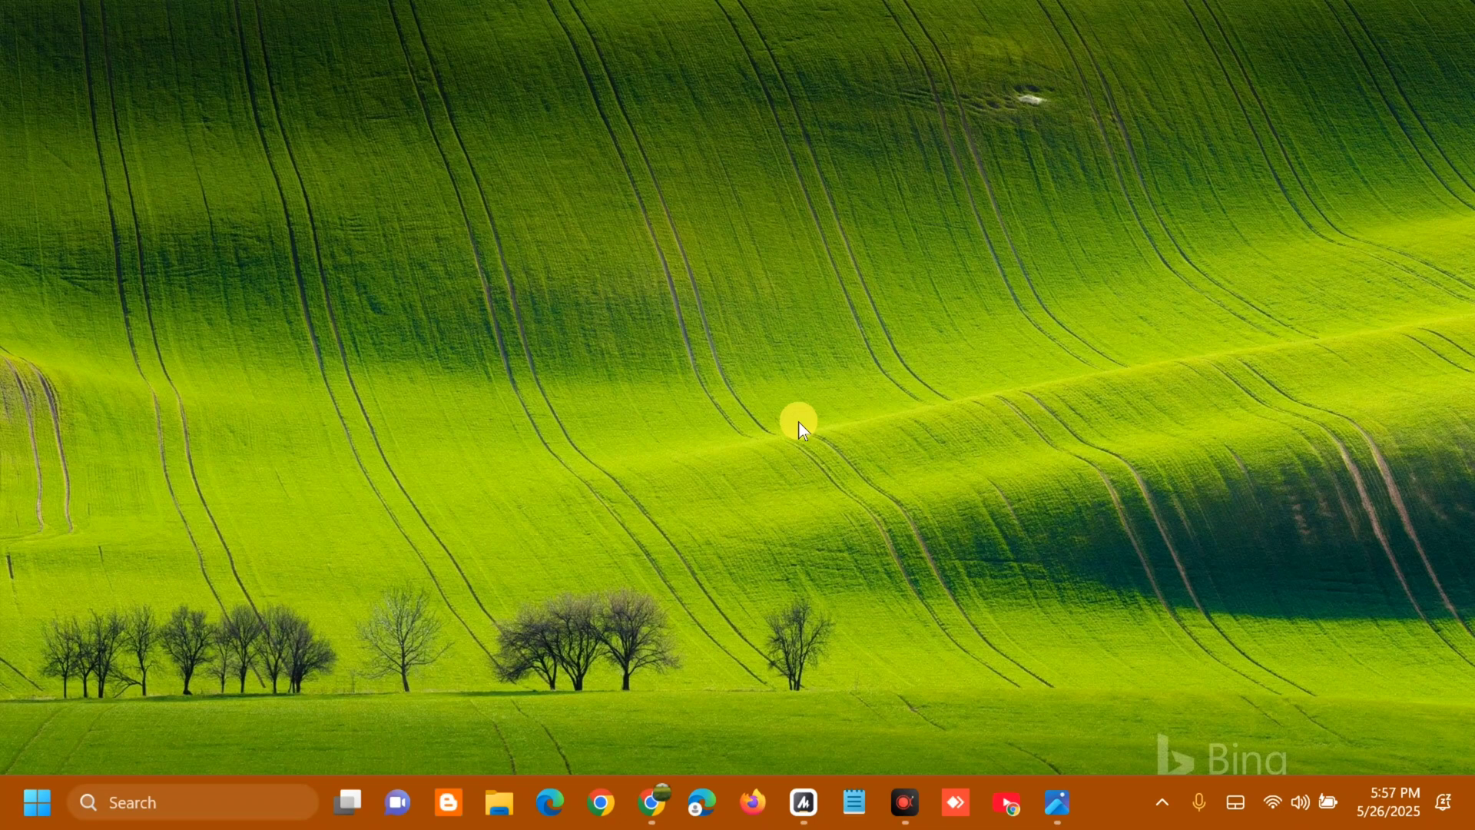
Open the list of other troubleshooters in Windows Settings, then run the Windows Update troubleshooter and close it on completion.
key(super+i)
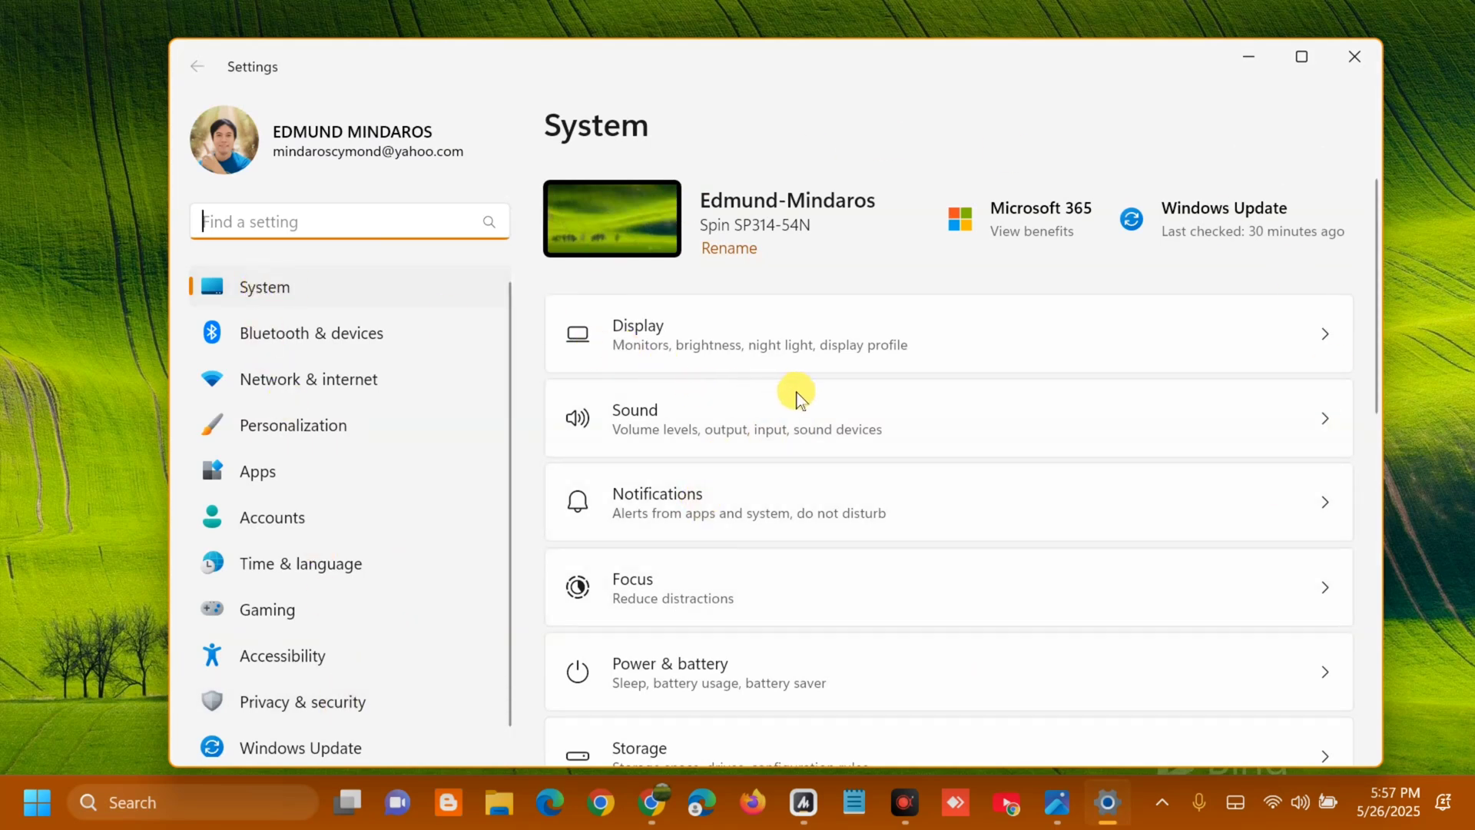
scroll(826, 407, down, 3)
scroll(826, 407, down, 5)
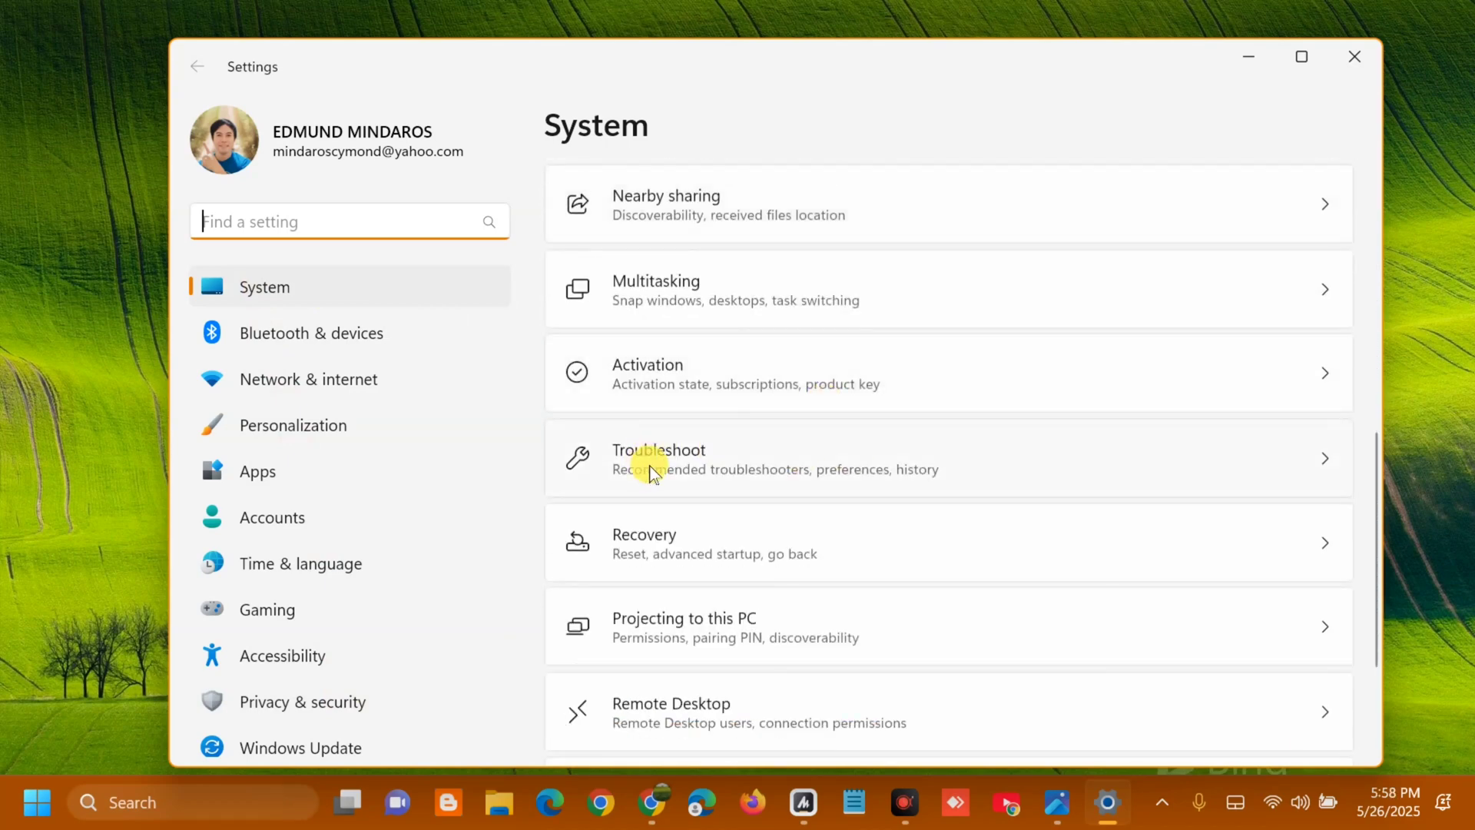
click(686, 469)
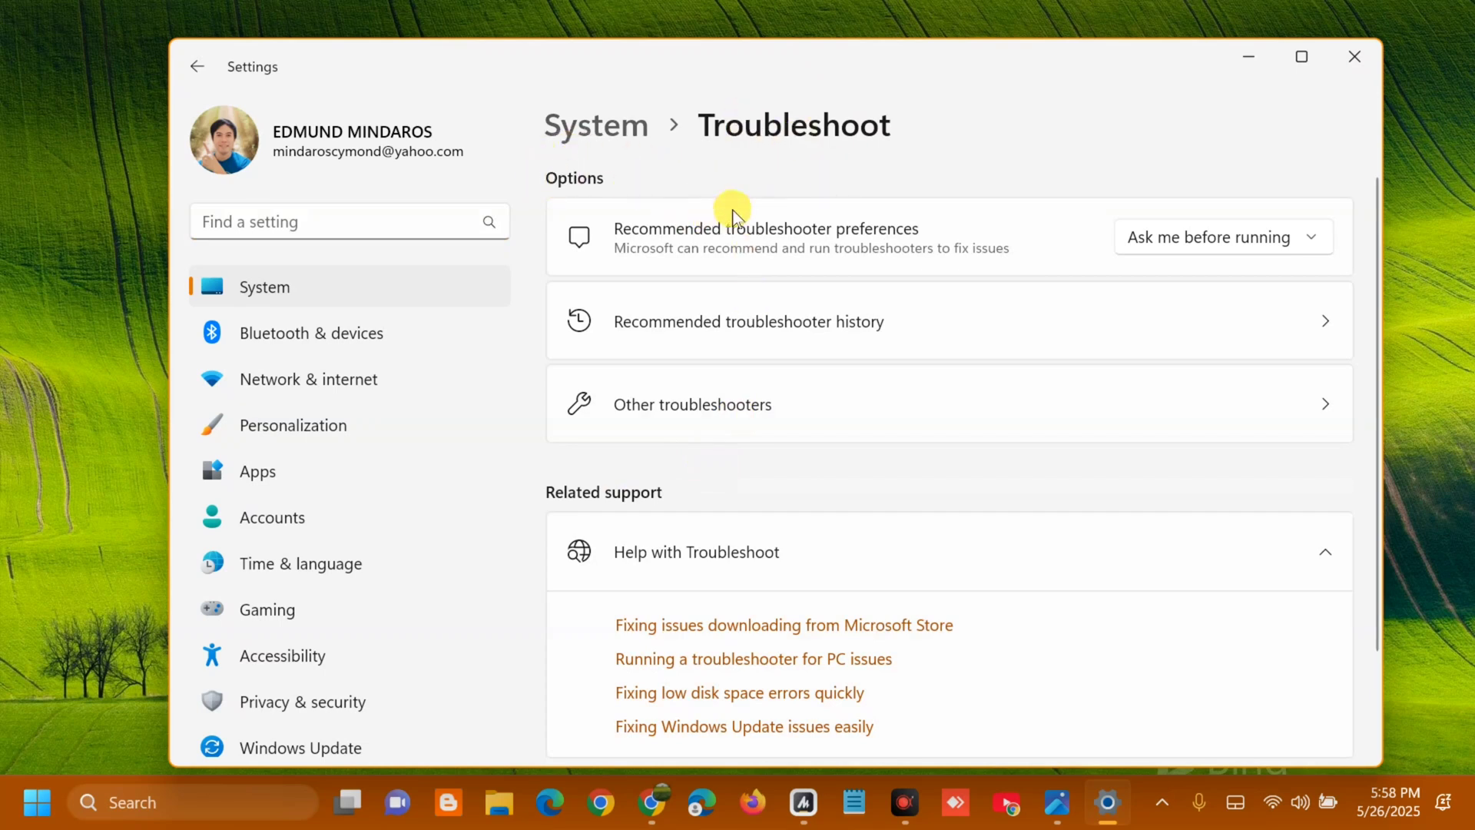
click(680, 413)
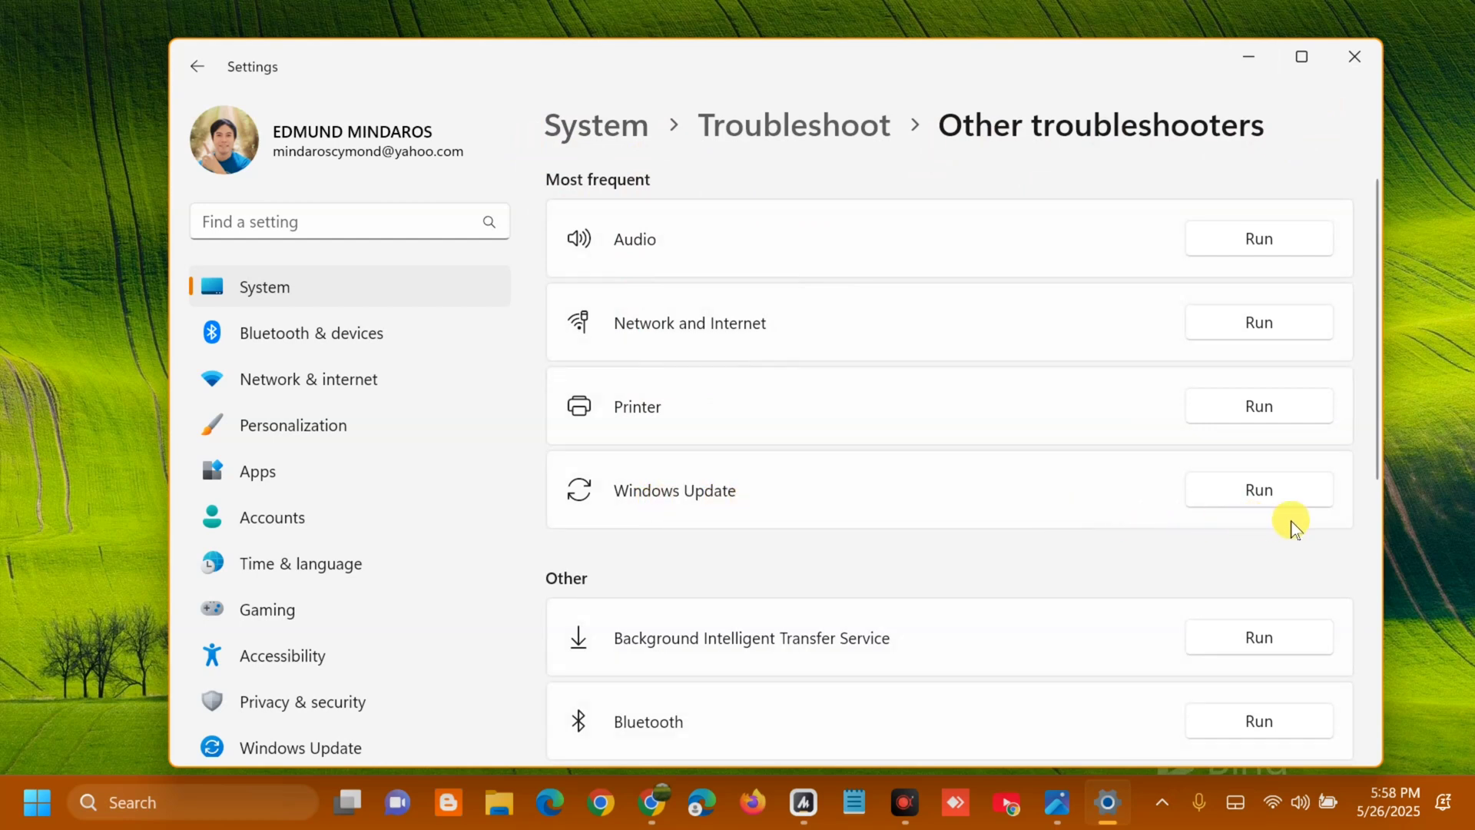
click(1257, 491)
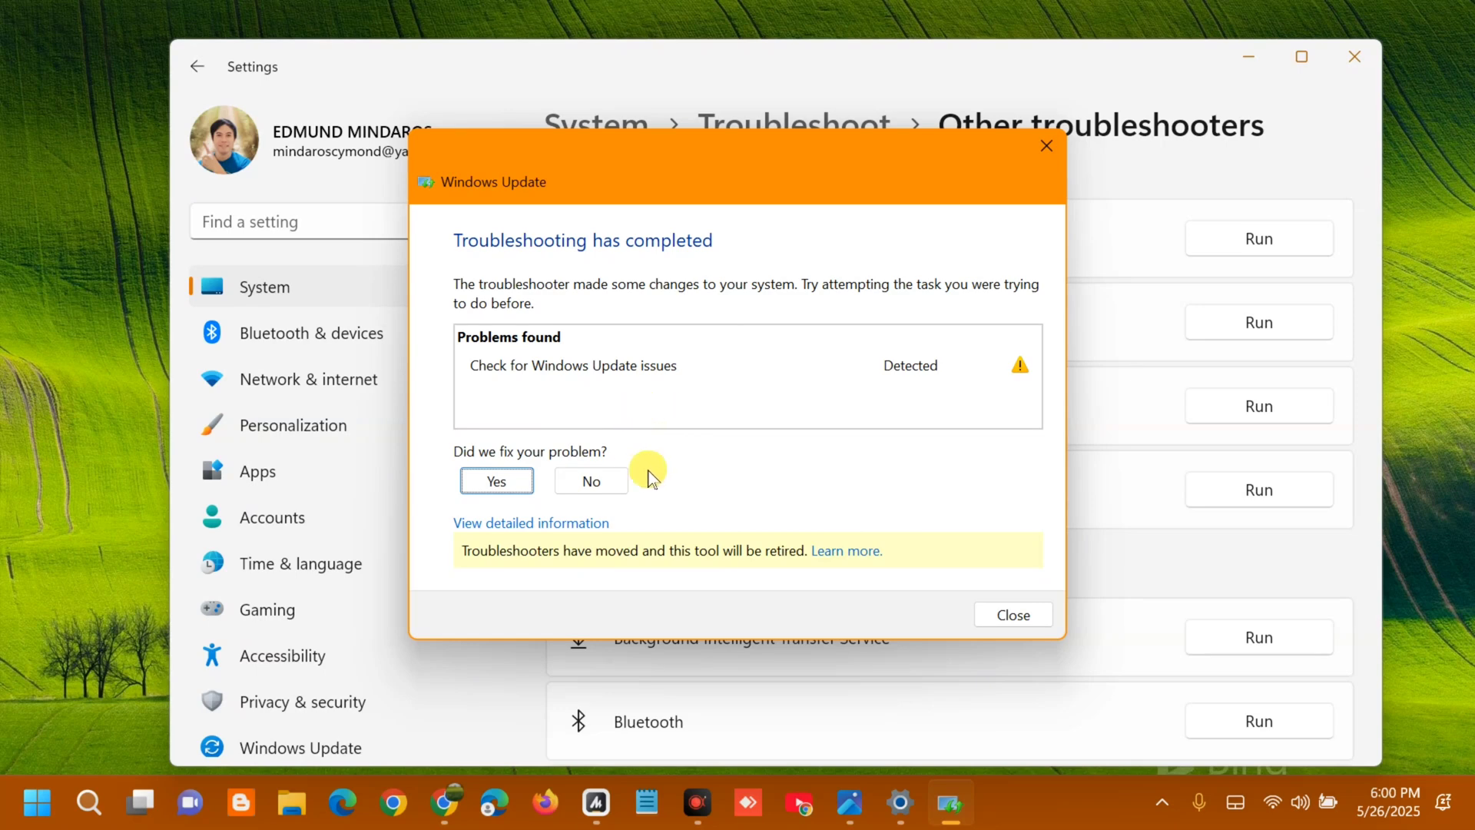
click(1011, 615)
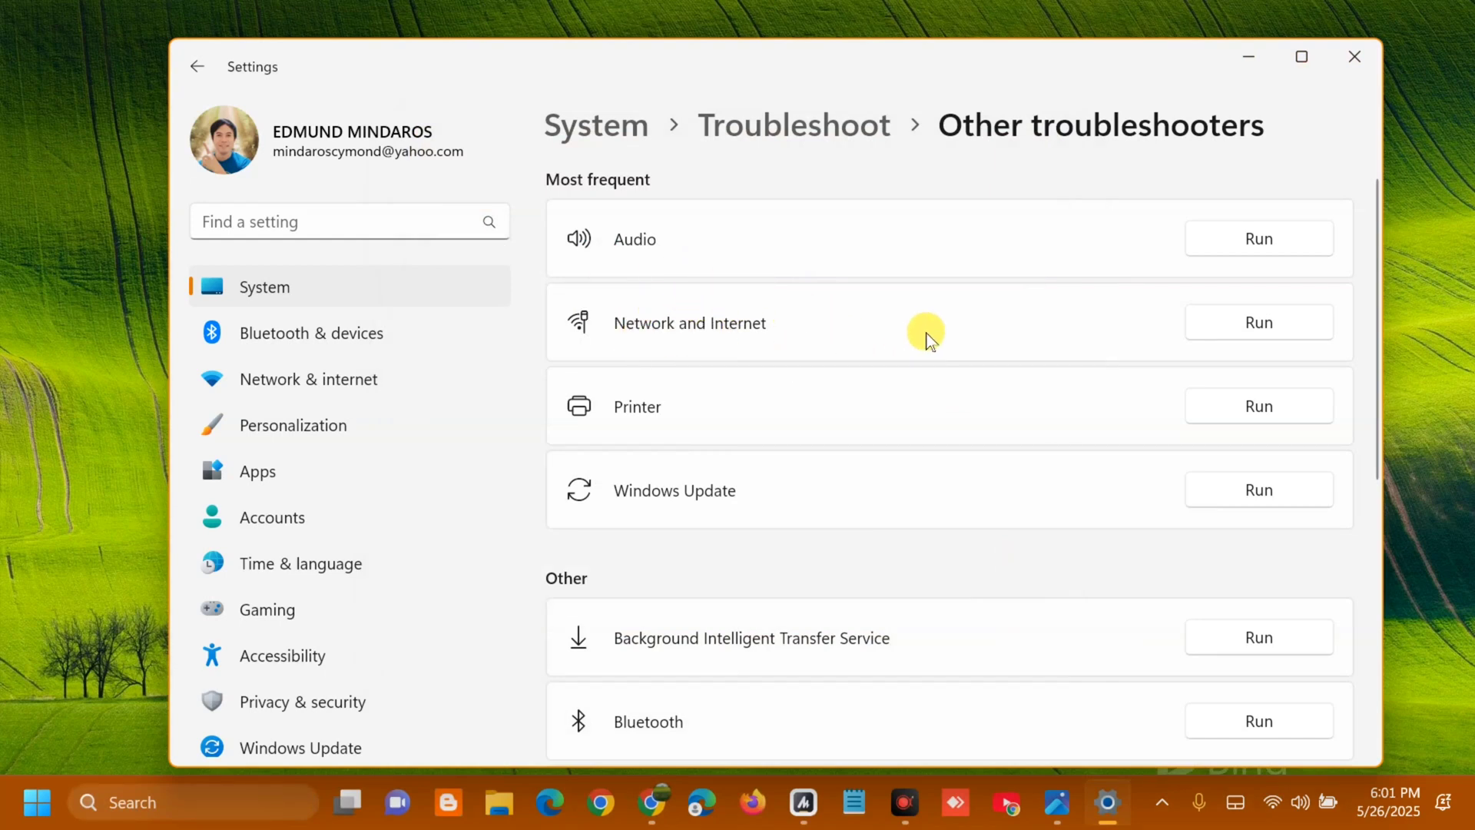
Run the Network and Internet troubleshooter and review its recommendations, closing Get Help and Settings when done.
click(1266, 329)
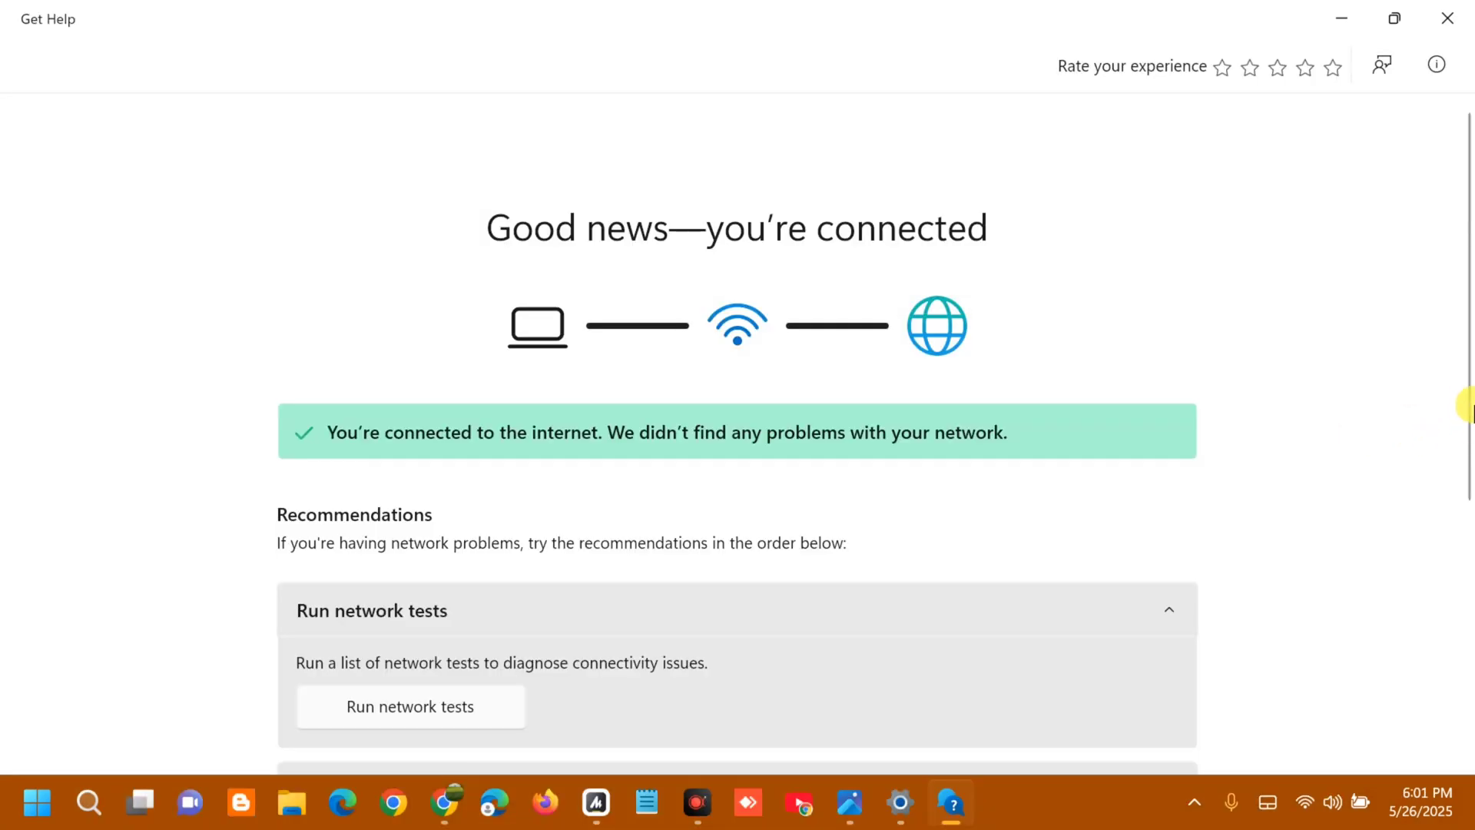
scroll(1464, 399, down, 2)
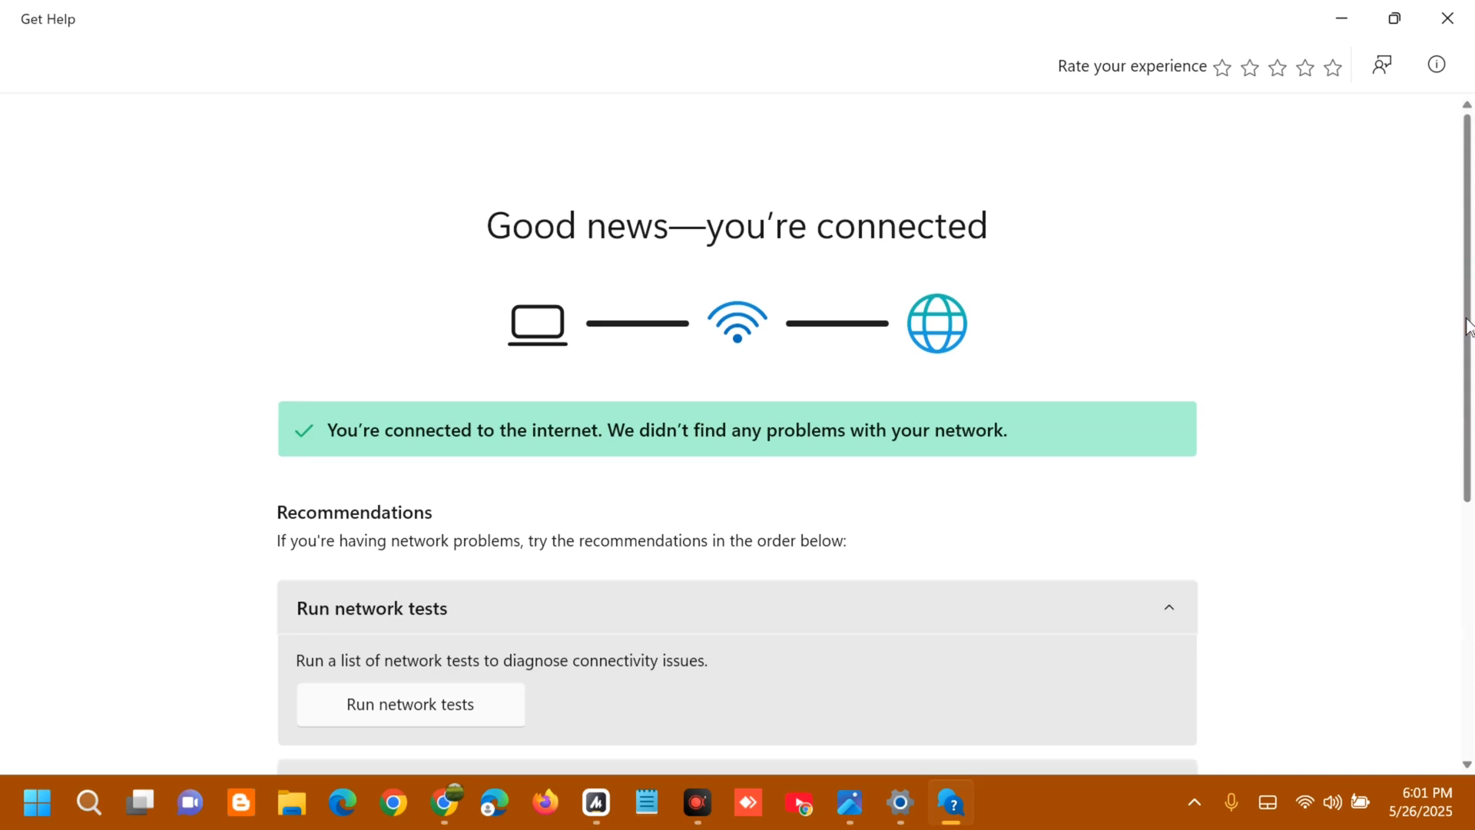
scroll(1465, 415, down, 3)
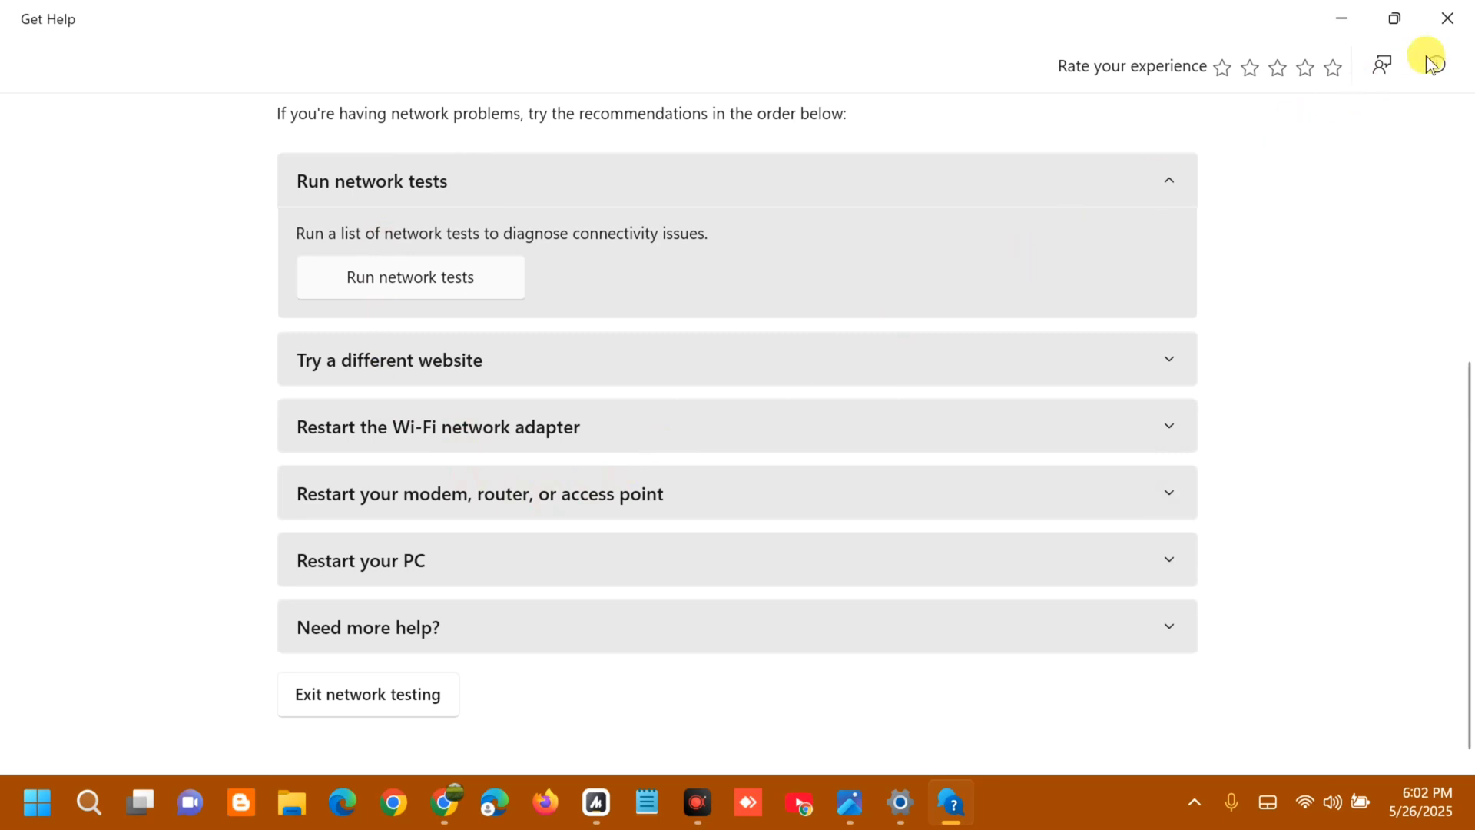
click(1451, 21)
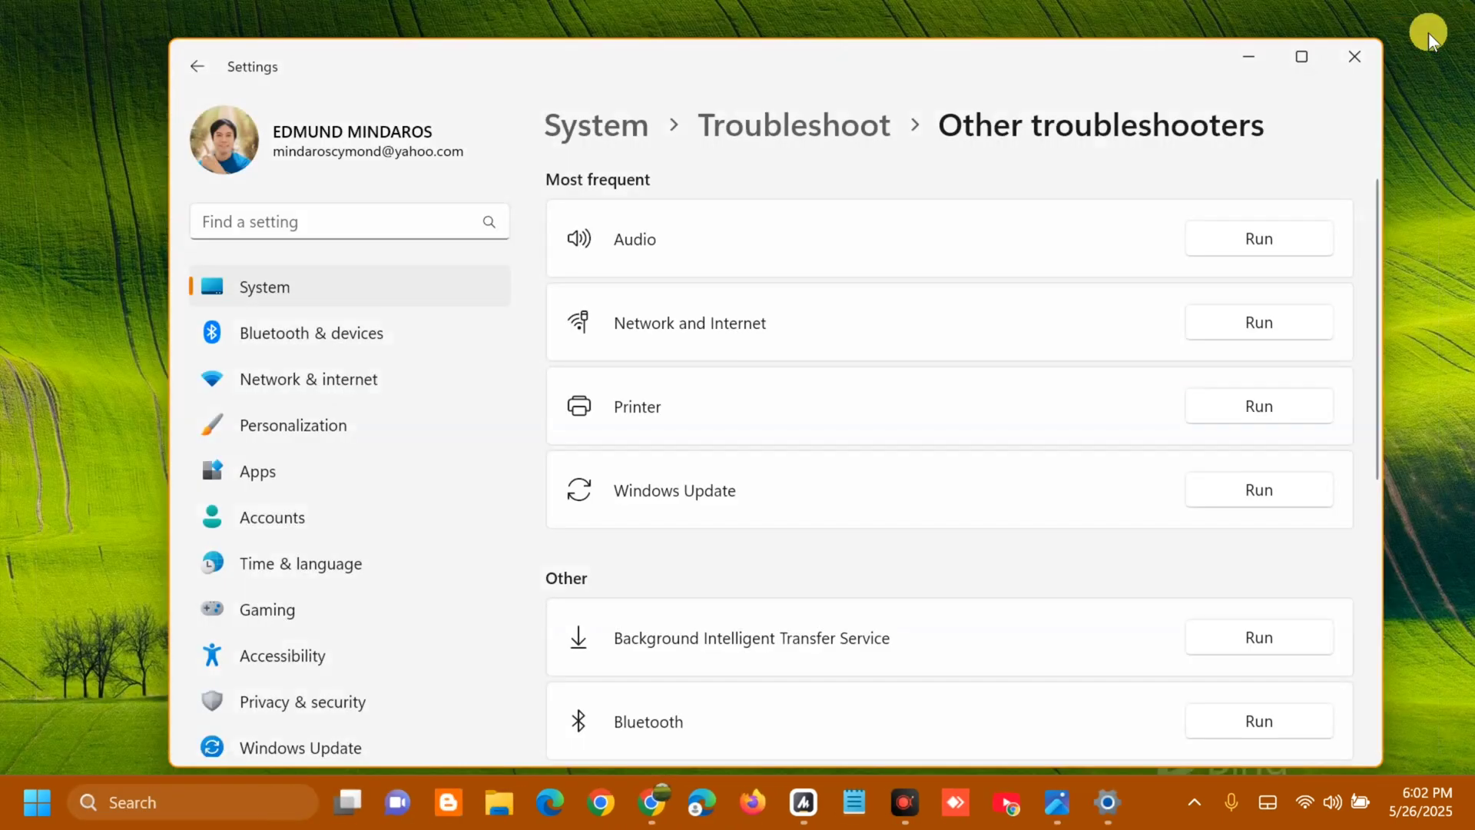
click(1352, 53)
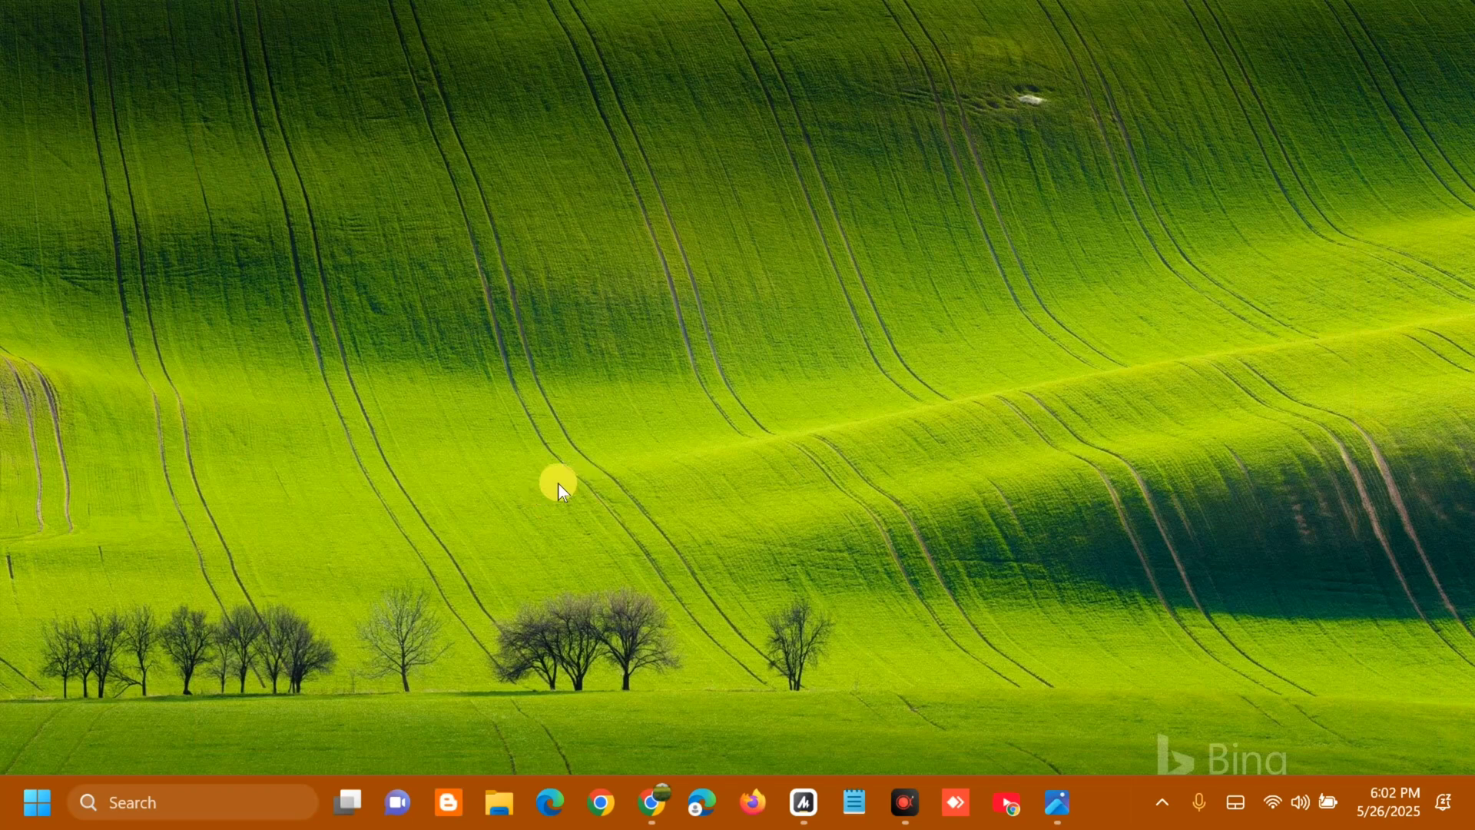
Find and open Disk Cleanup, and scan the Acer (C:) drive for removable files.
click(36, 803)
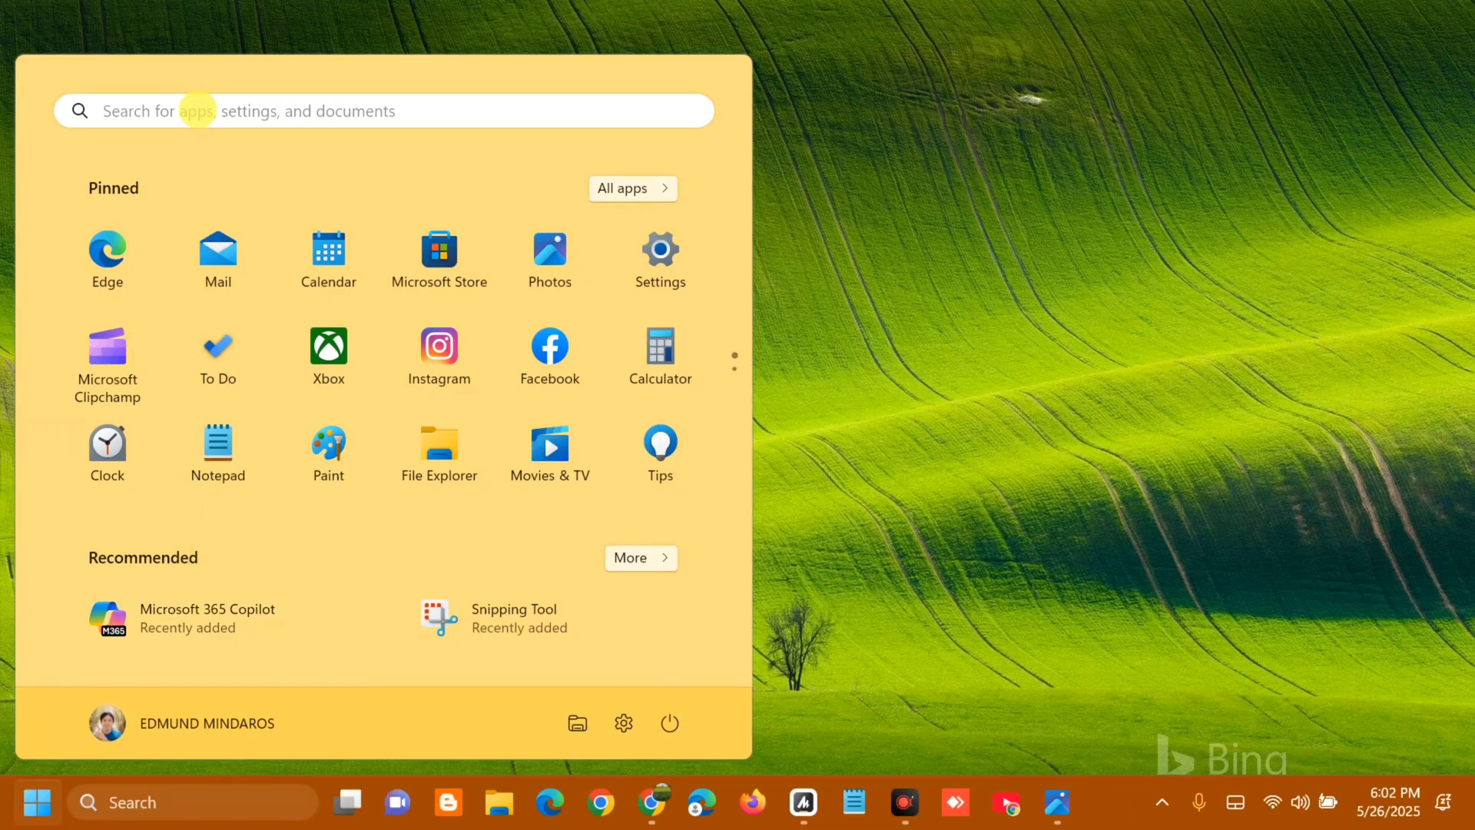
click(197, 112)
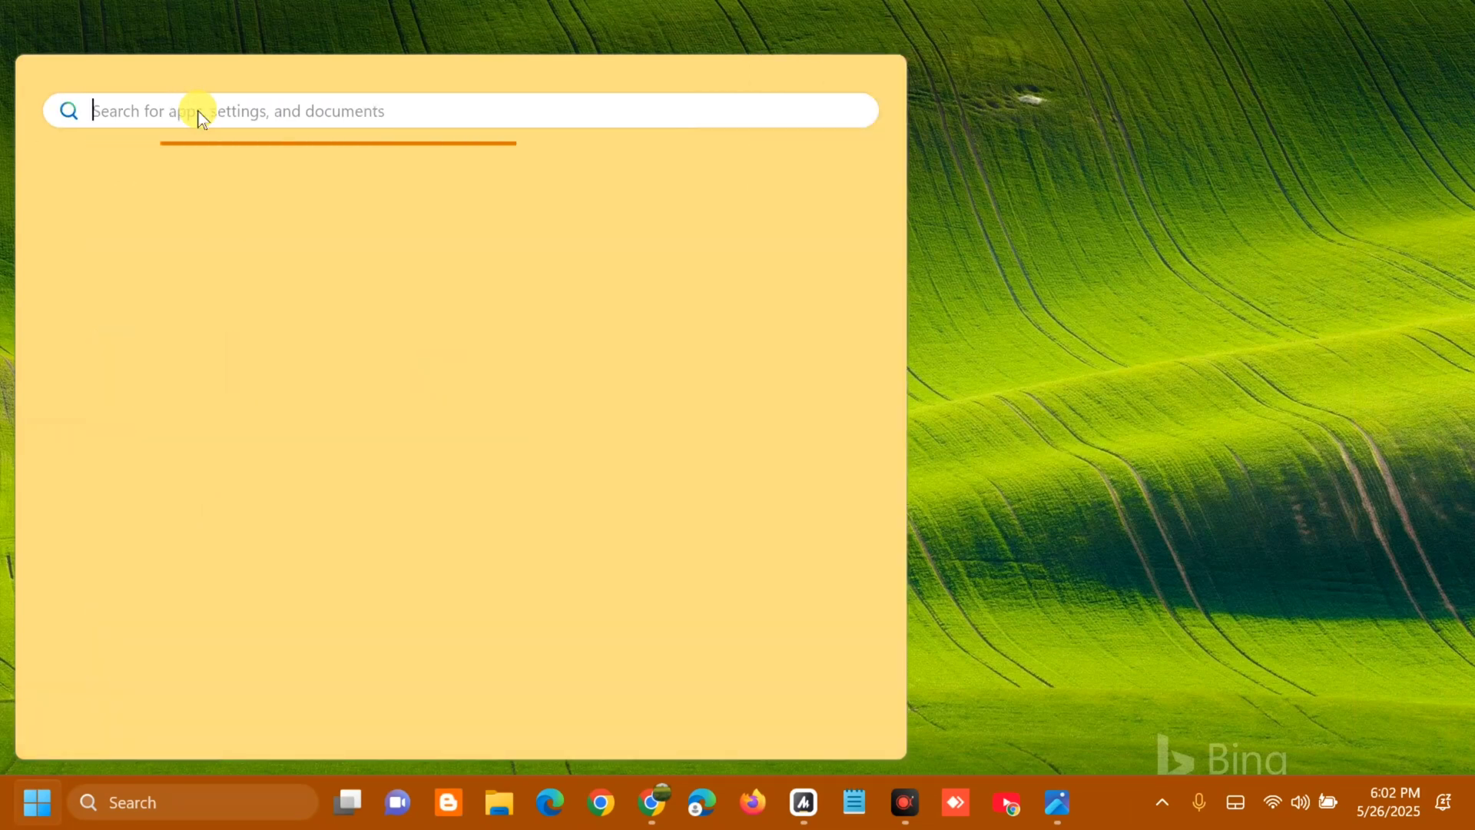
text(disk cleanup)
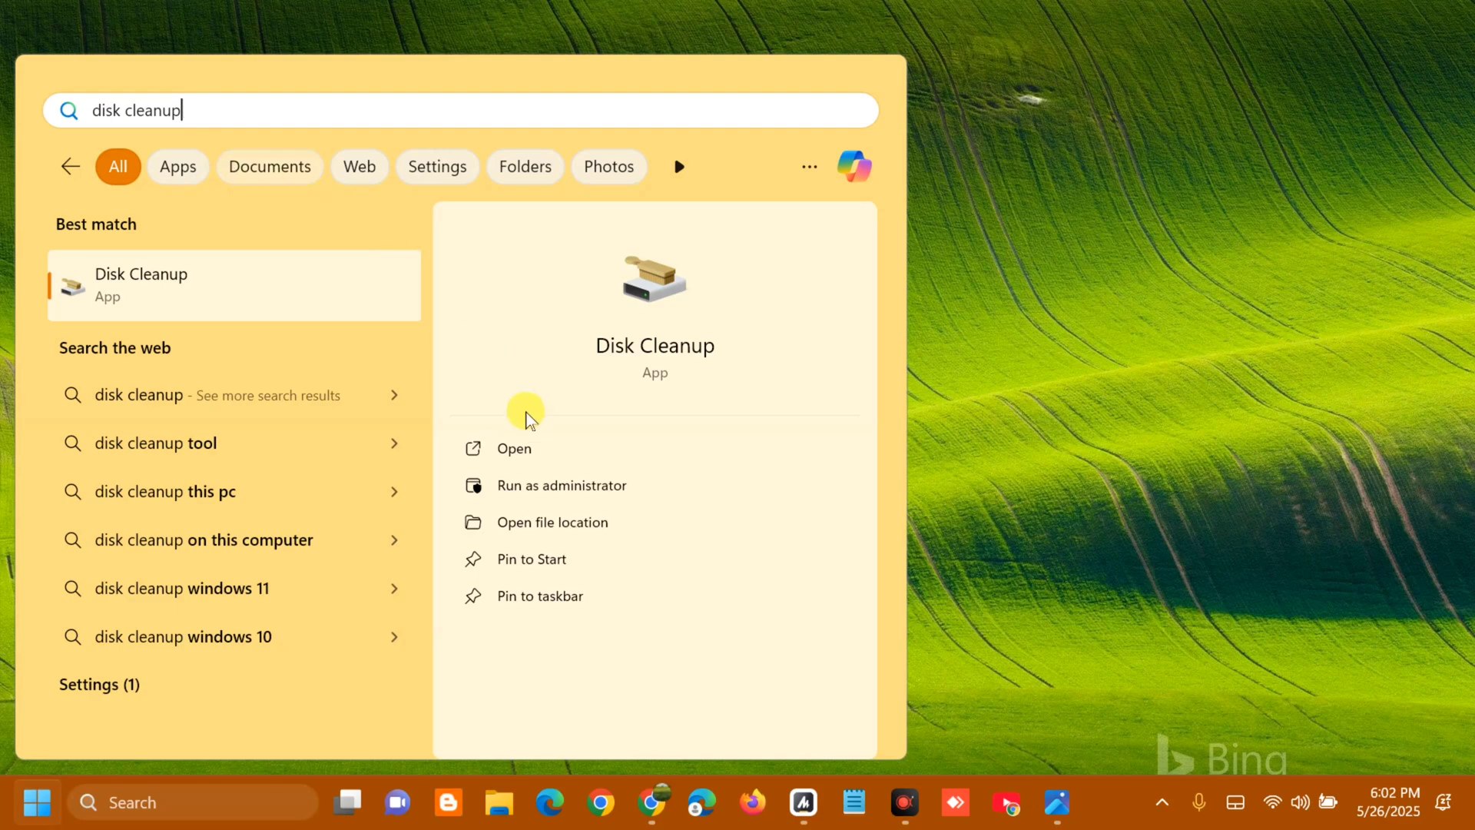
click(515, 451)
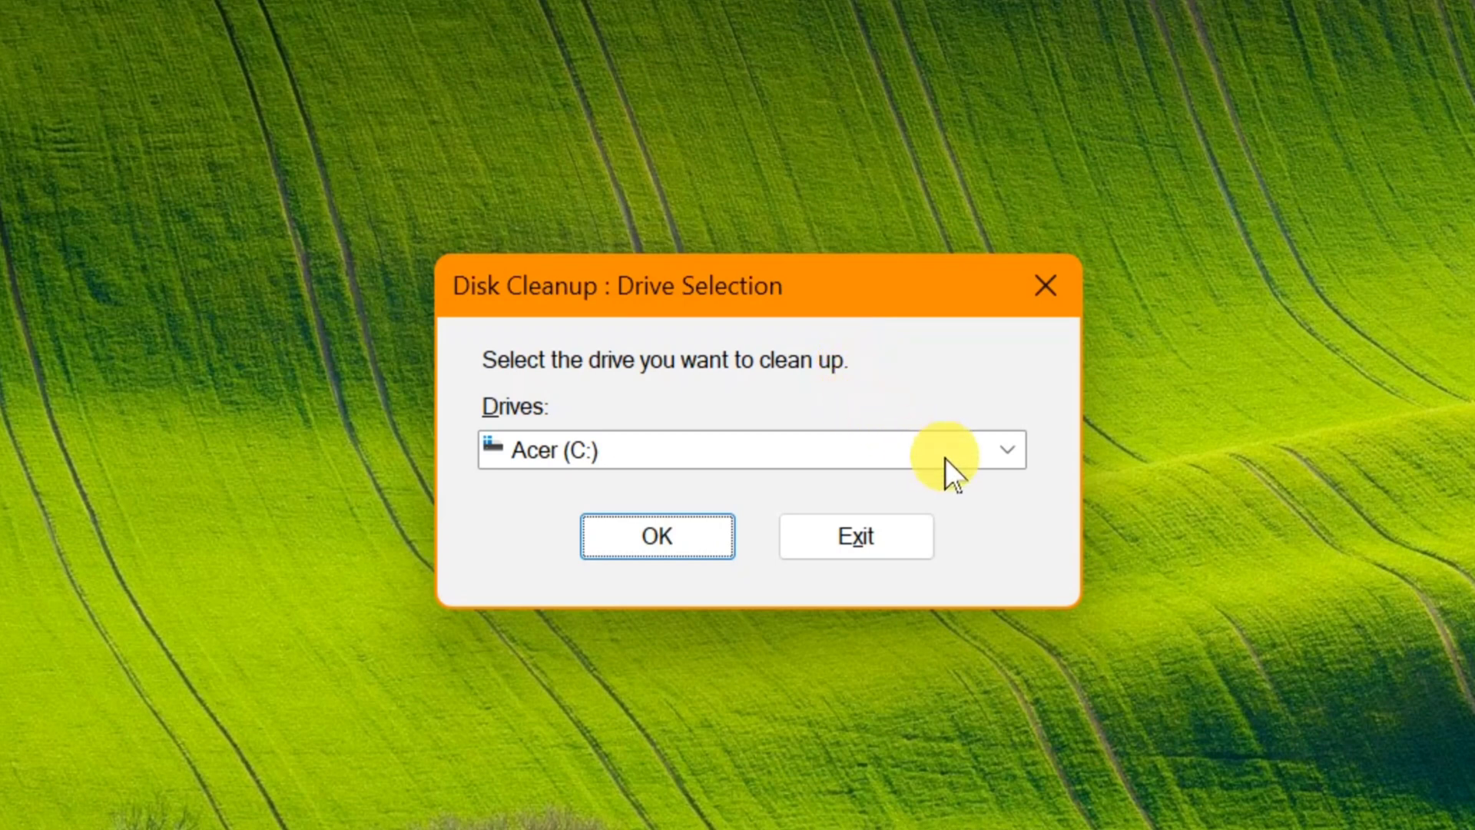
click(997, 448)
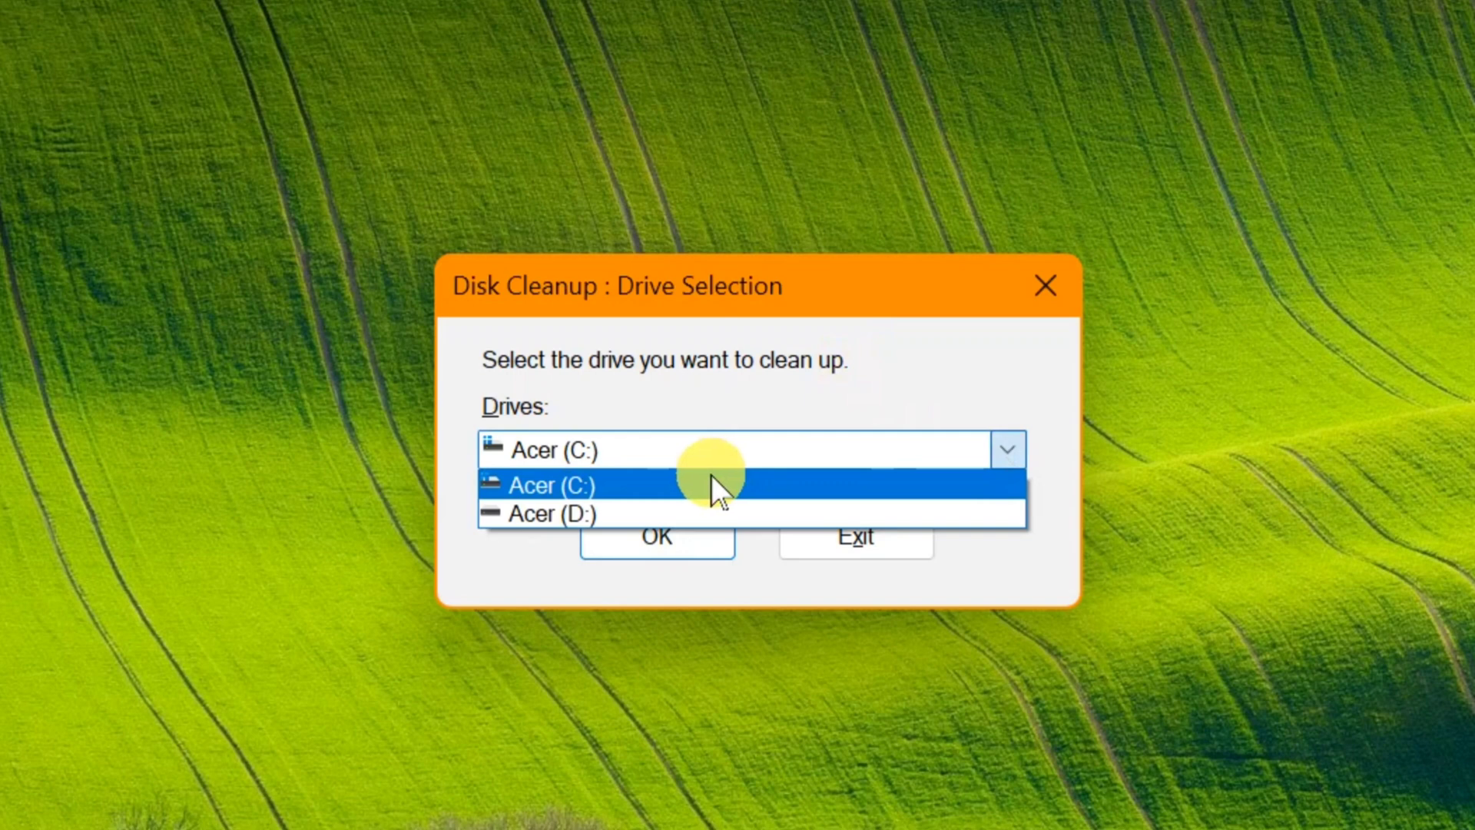
click(707, 478)
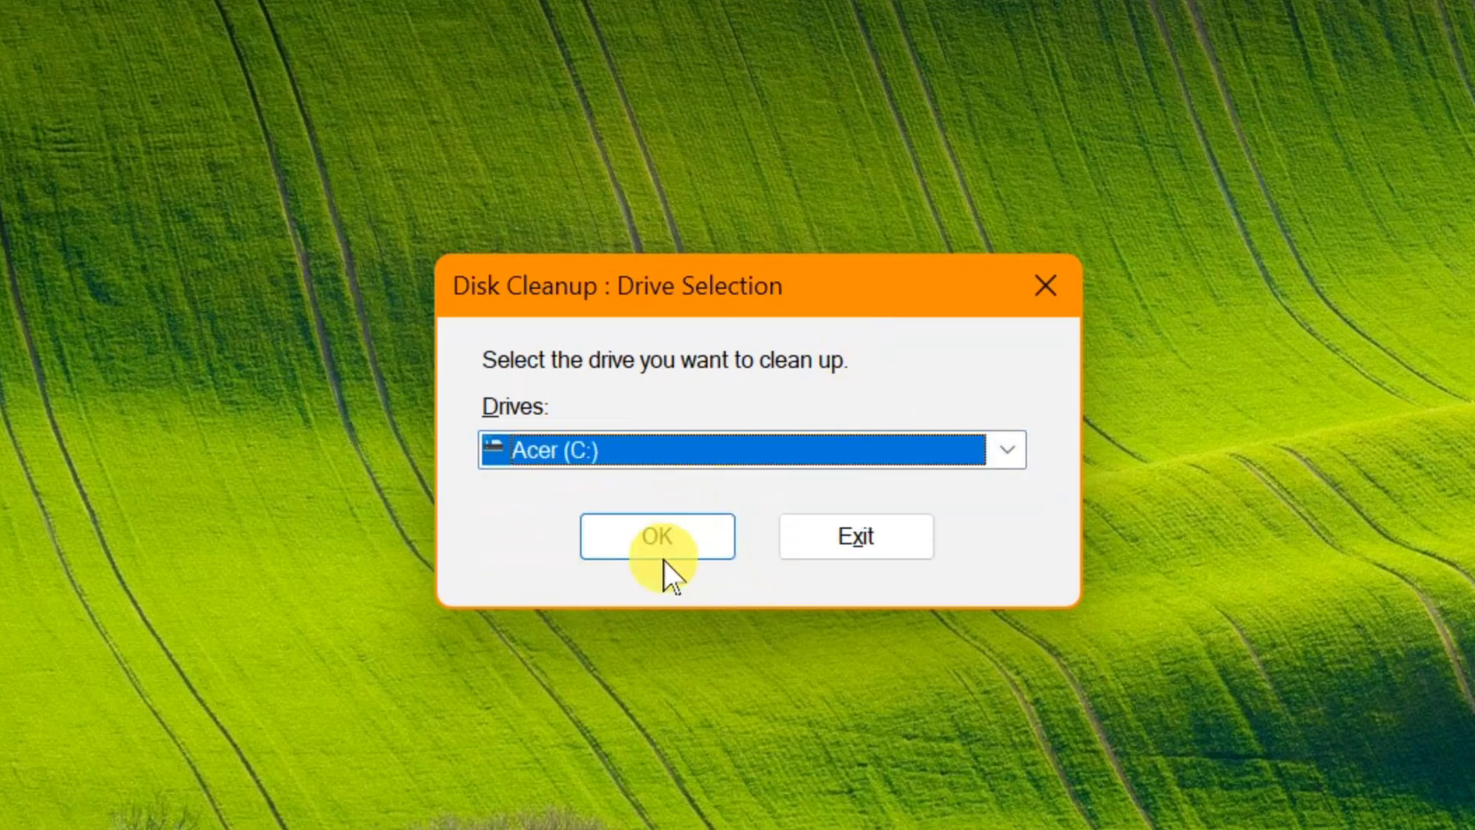
click(652, 537)
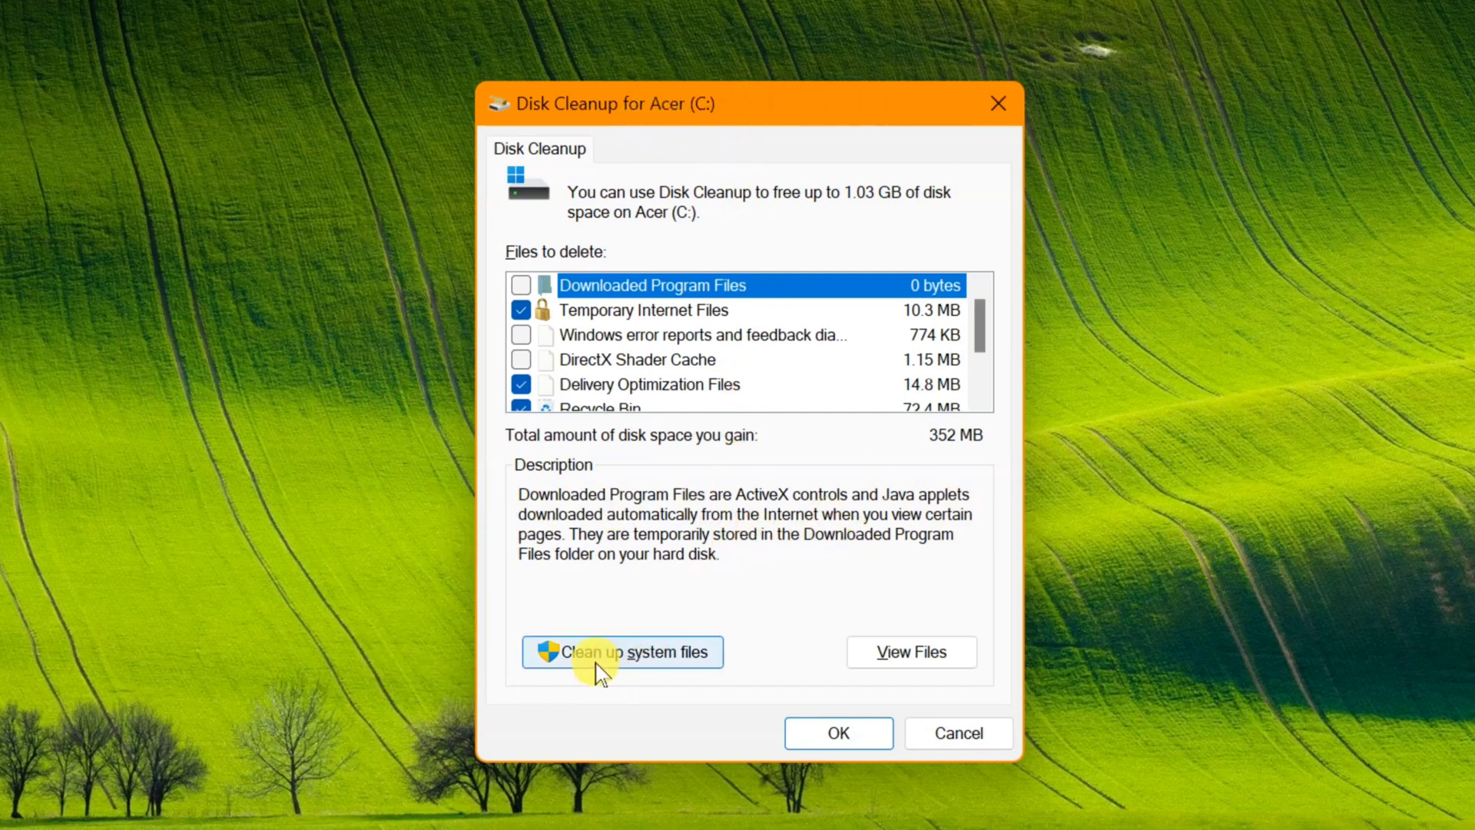
Extend the cleanup to system files and rescan the Acer (C:) drive.
click(630, 661)
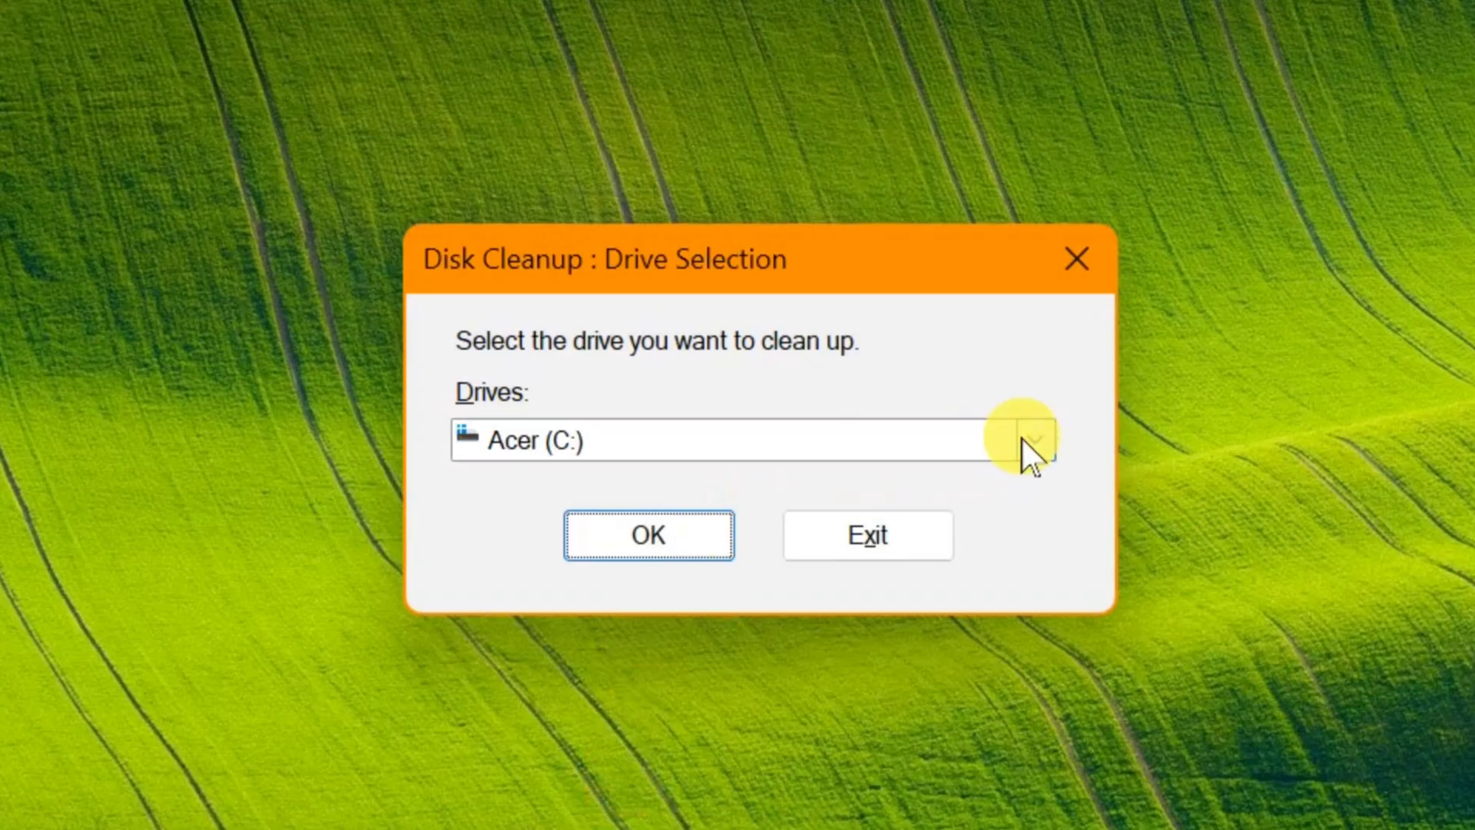
click(1022, 439)
click(828, 480)
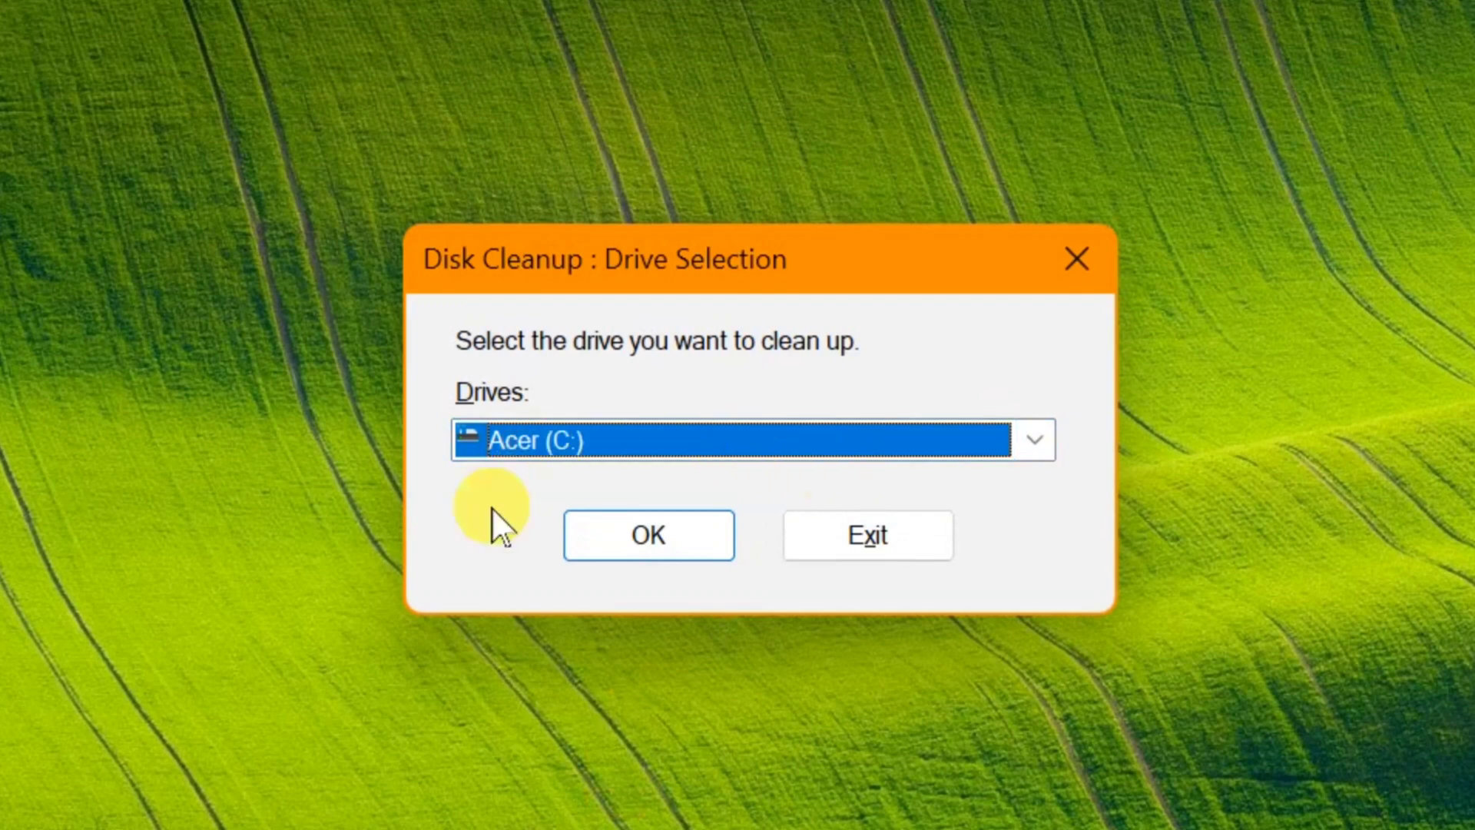
click(649, 539)
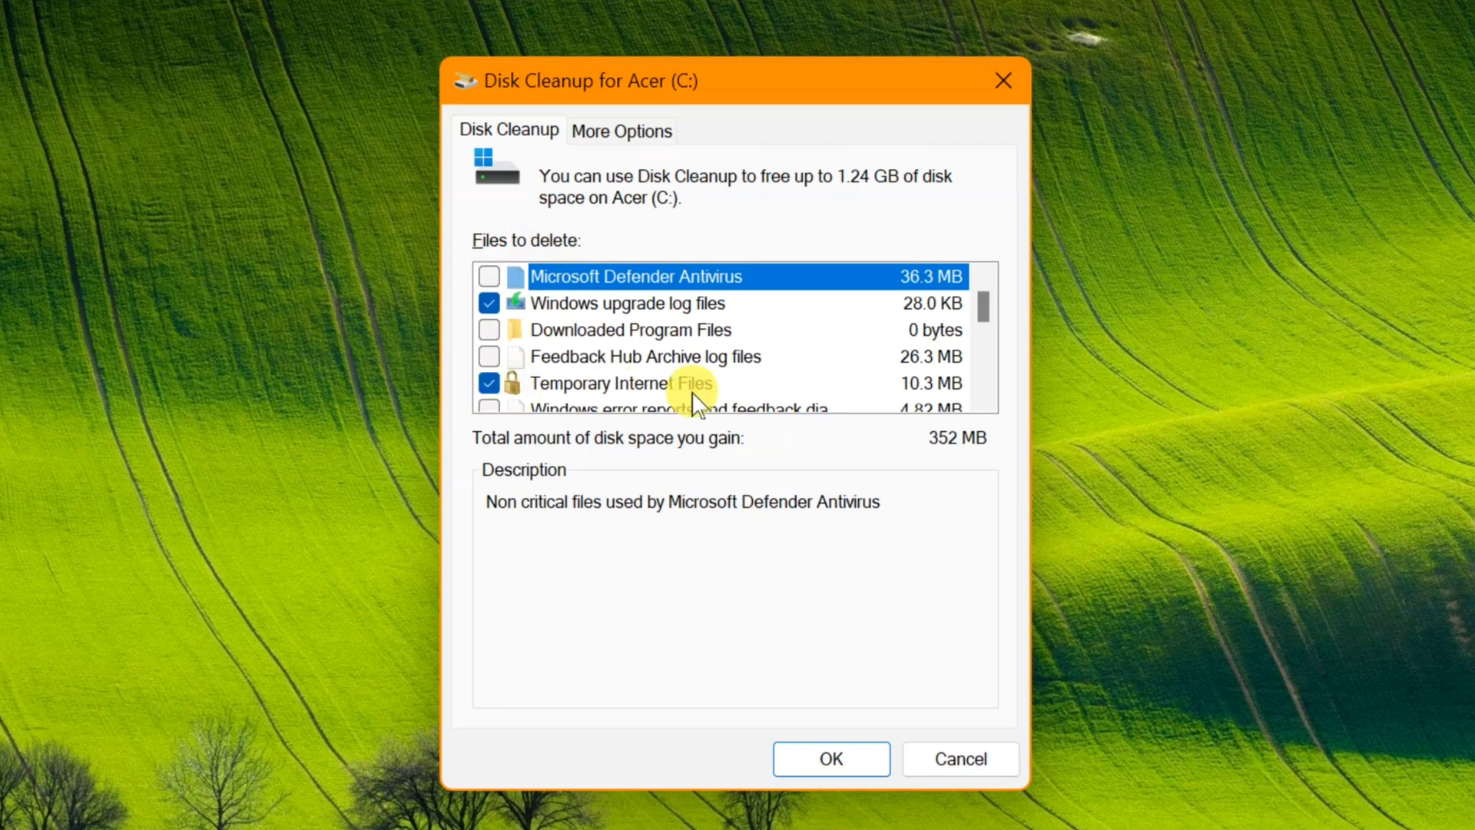
Exclude the Recycle Bin from the files to delete on Acer (C:) and permanently delete the other selected files.
scroll(988, 330, down, 1)
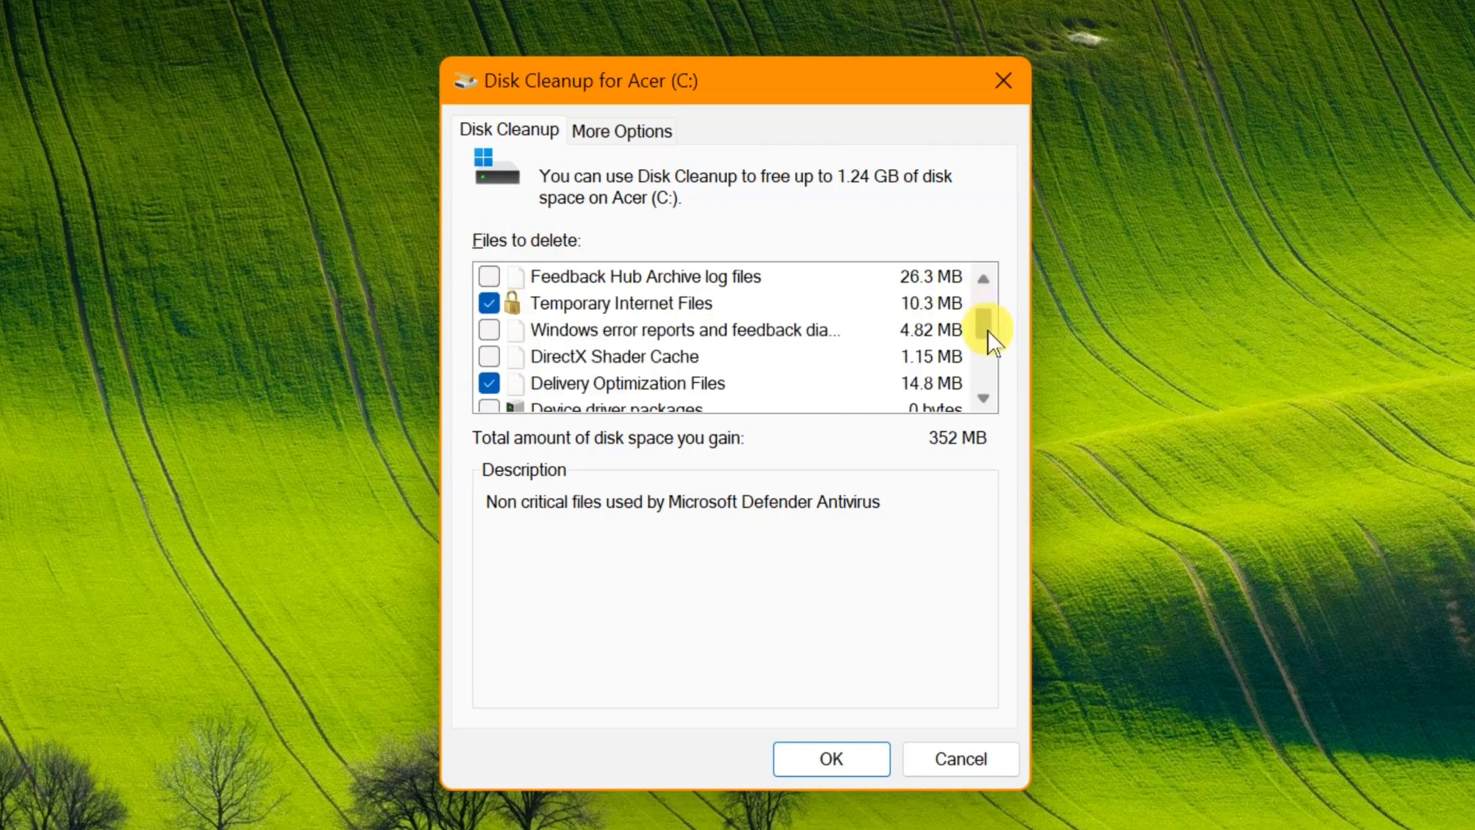
scroll(988, 334, down, 1)
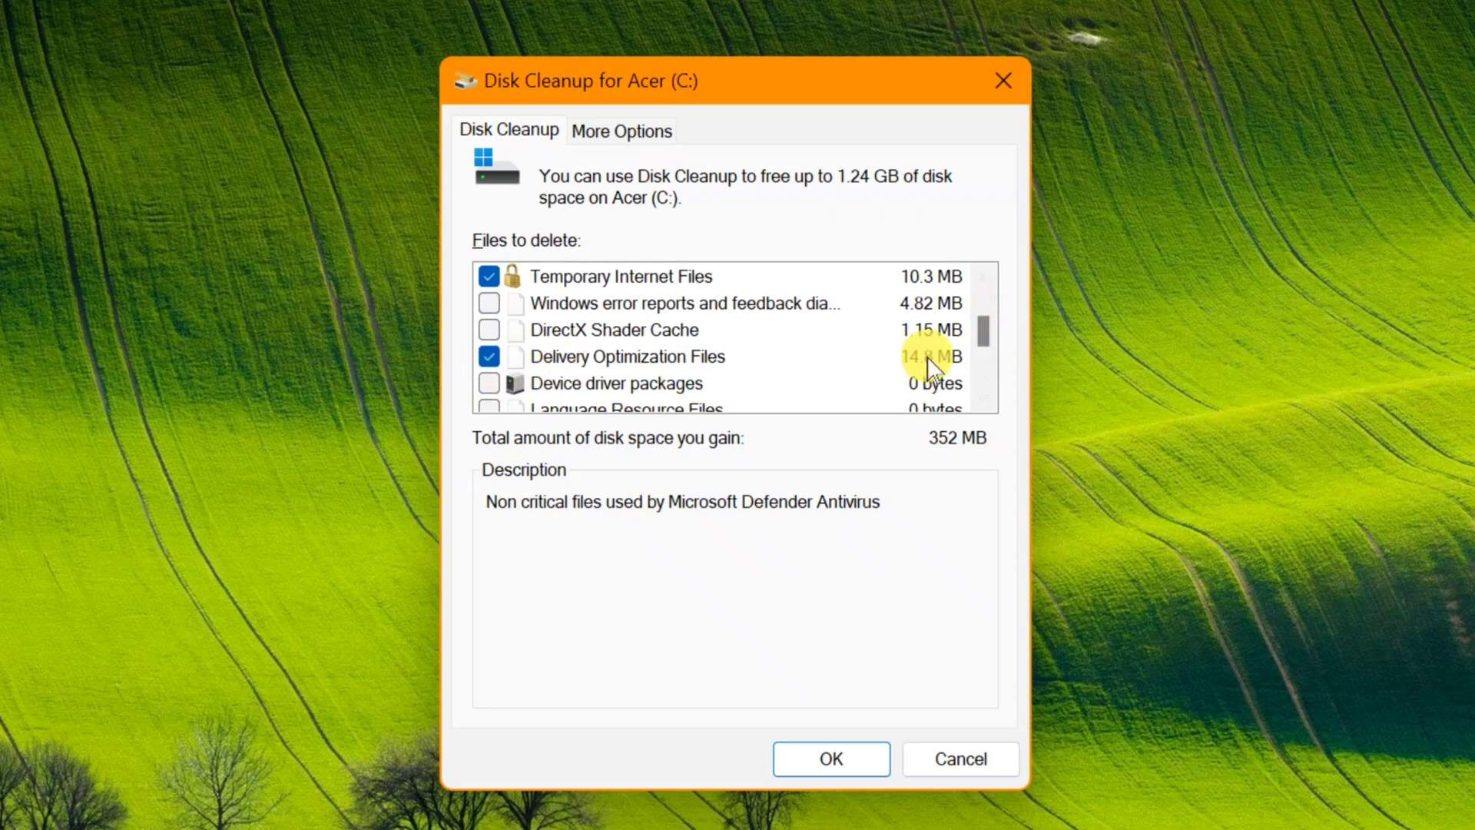
scroll(986, 346, down, 2)
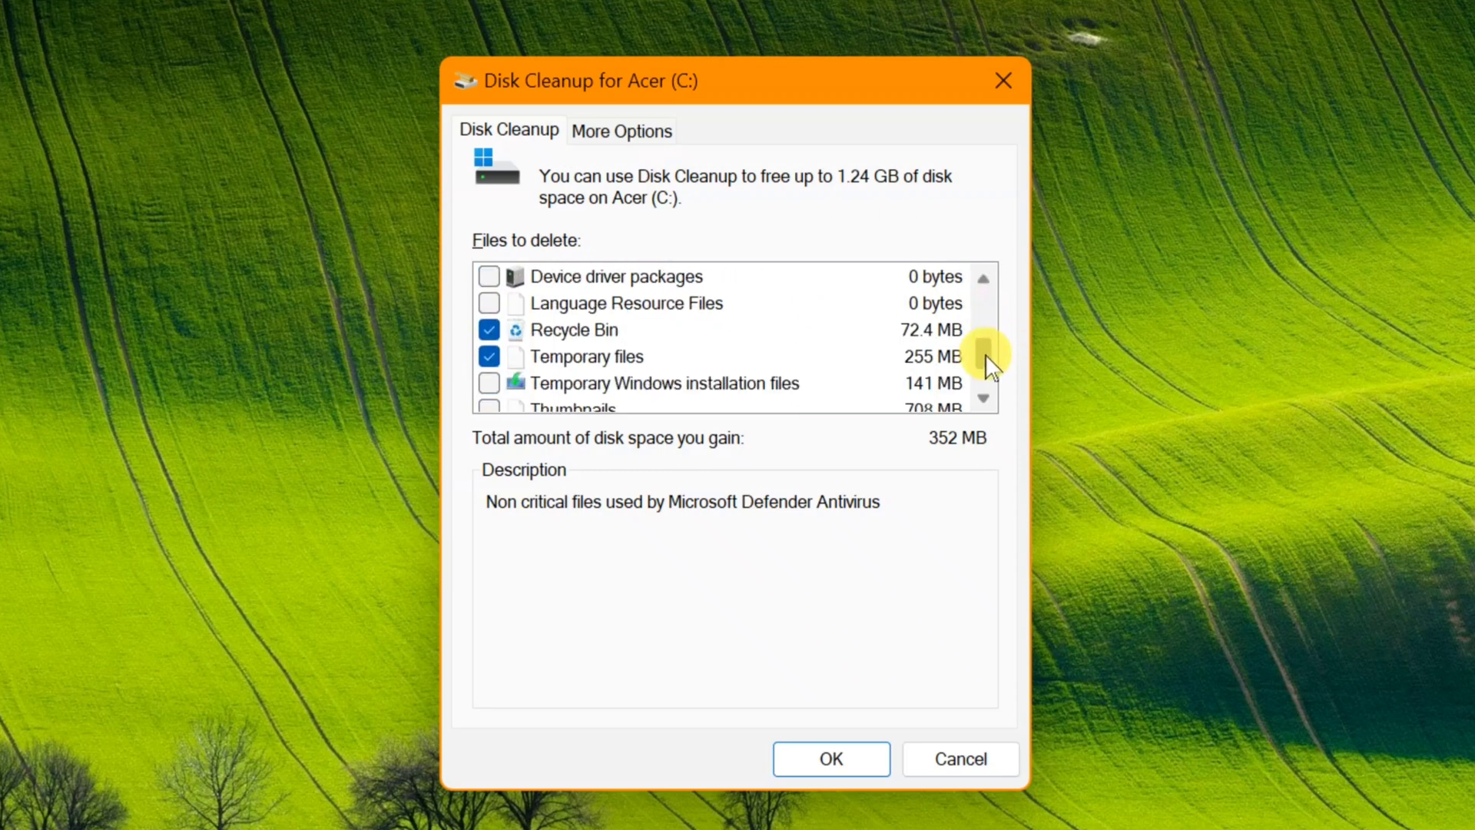
click(488, 329)
scroll(987, 380, down, 1)
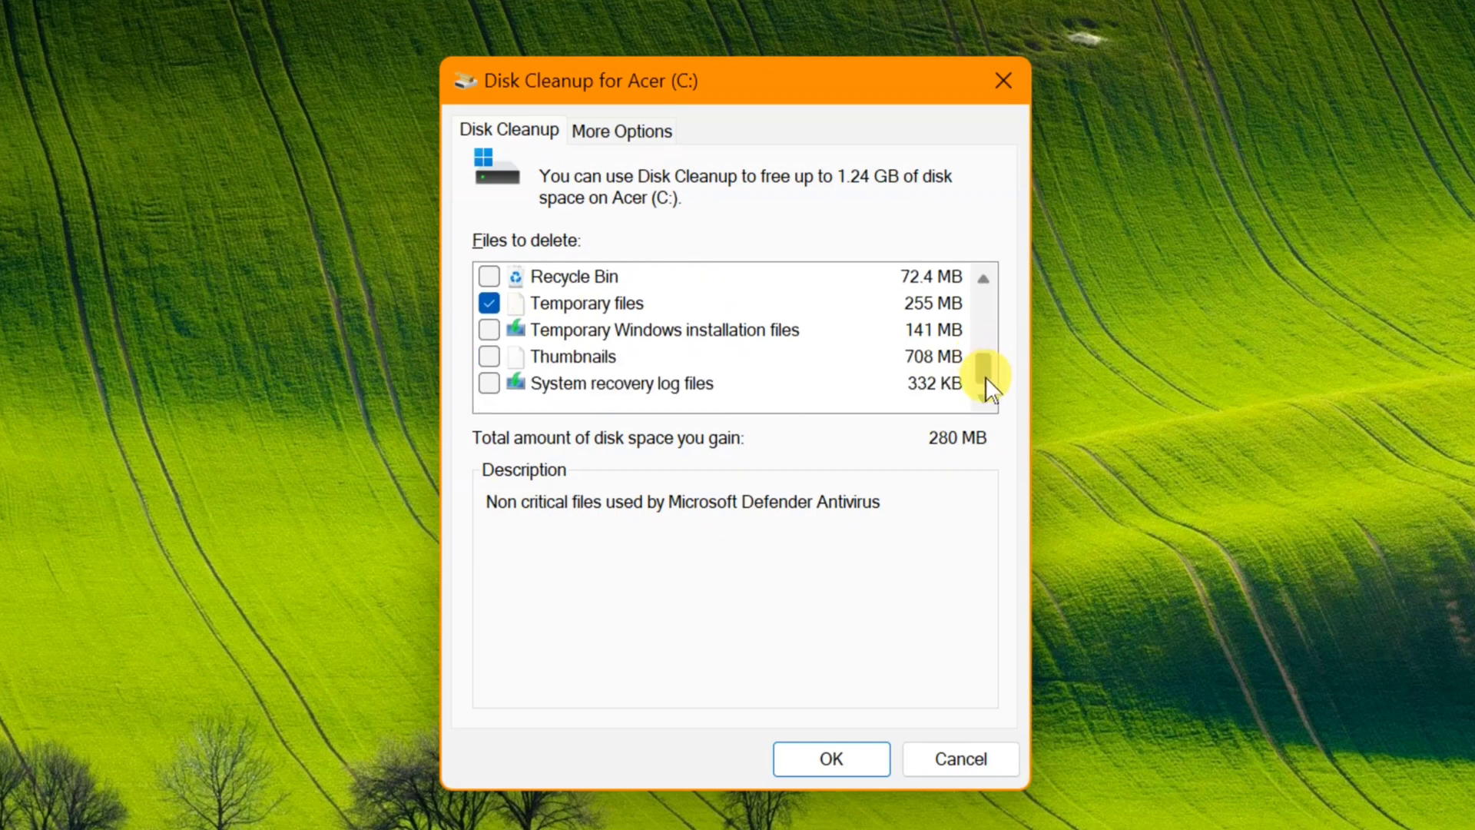
drag(987, 376, 991, 305)
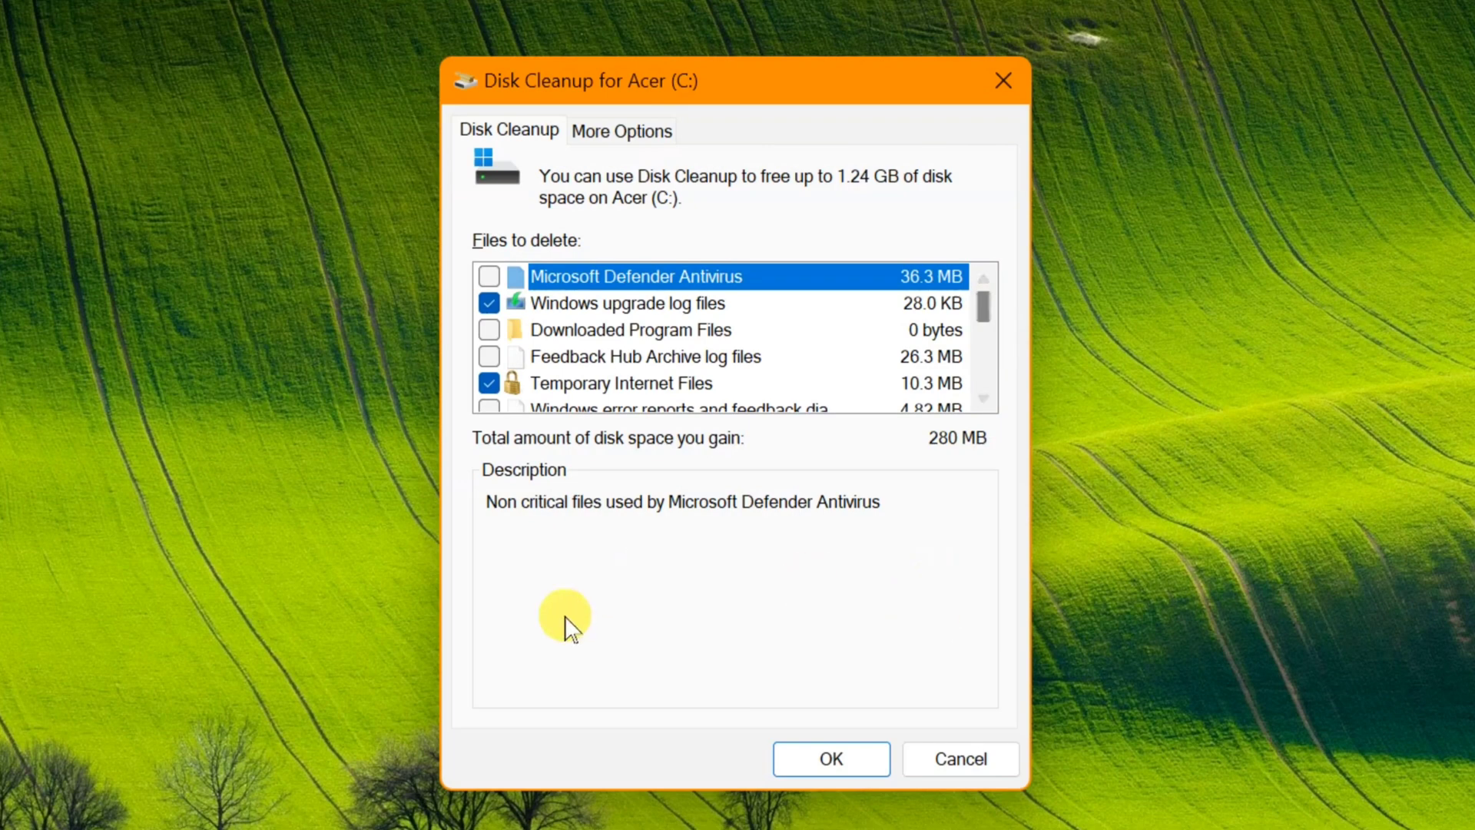
click(828, 758)
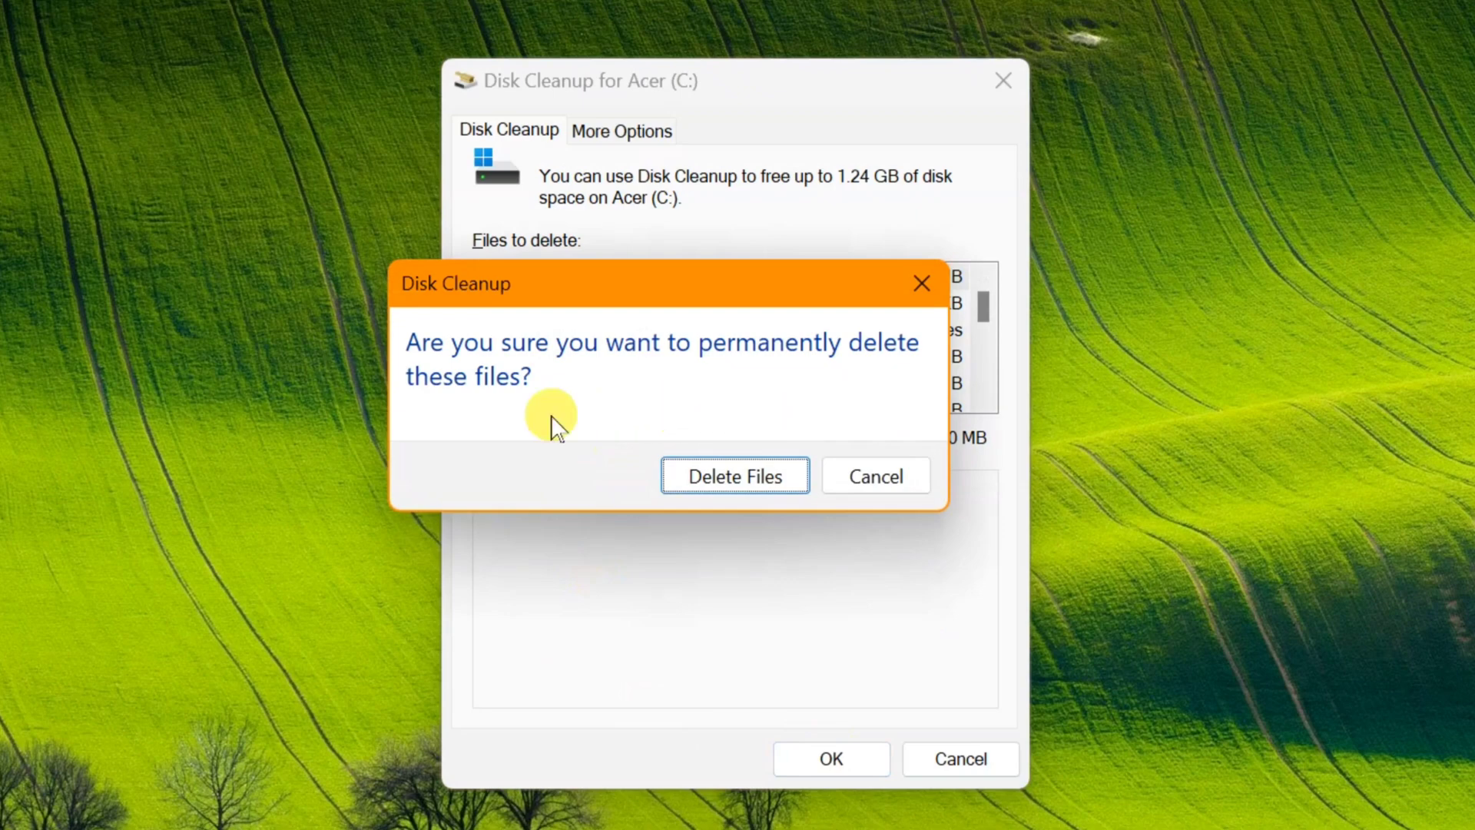
click(721, 477)
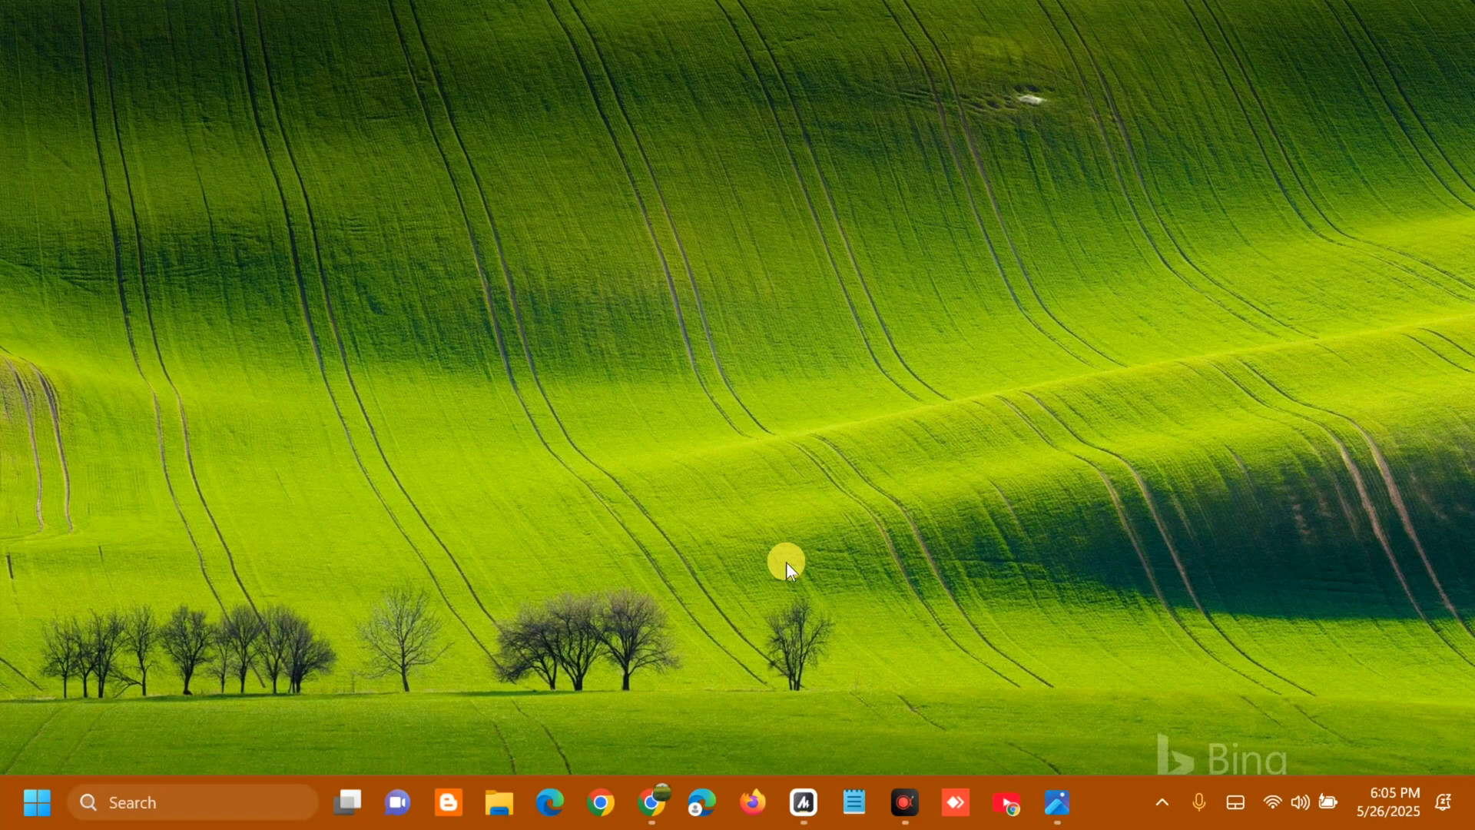
click(34, 802)
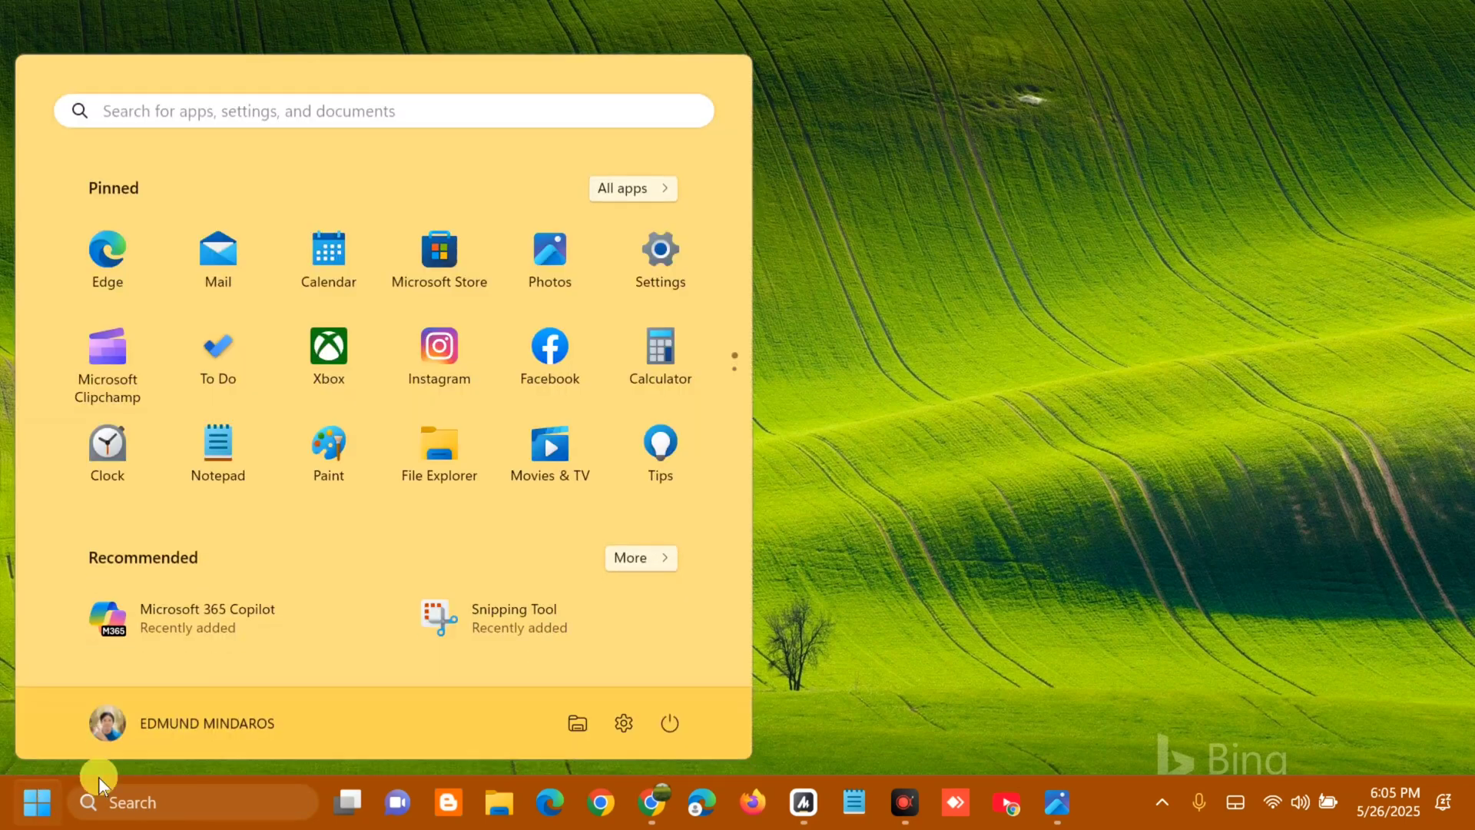
click(670, 726)
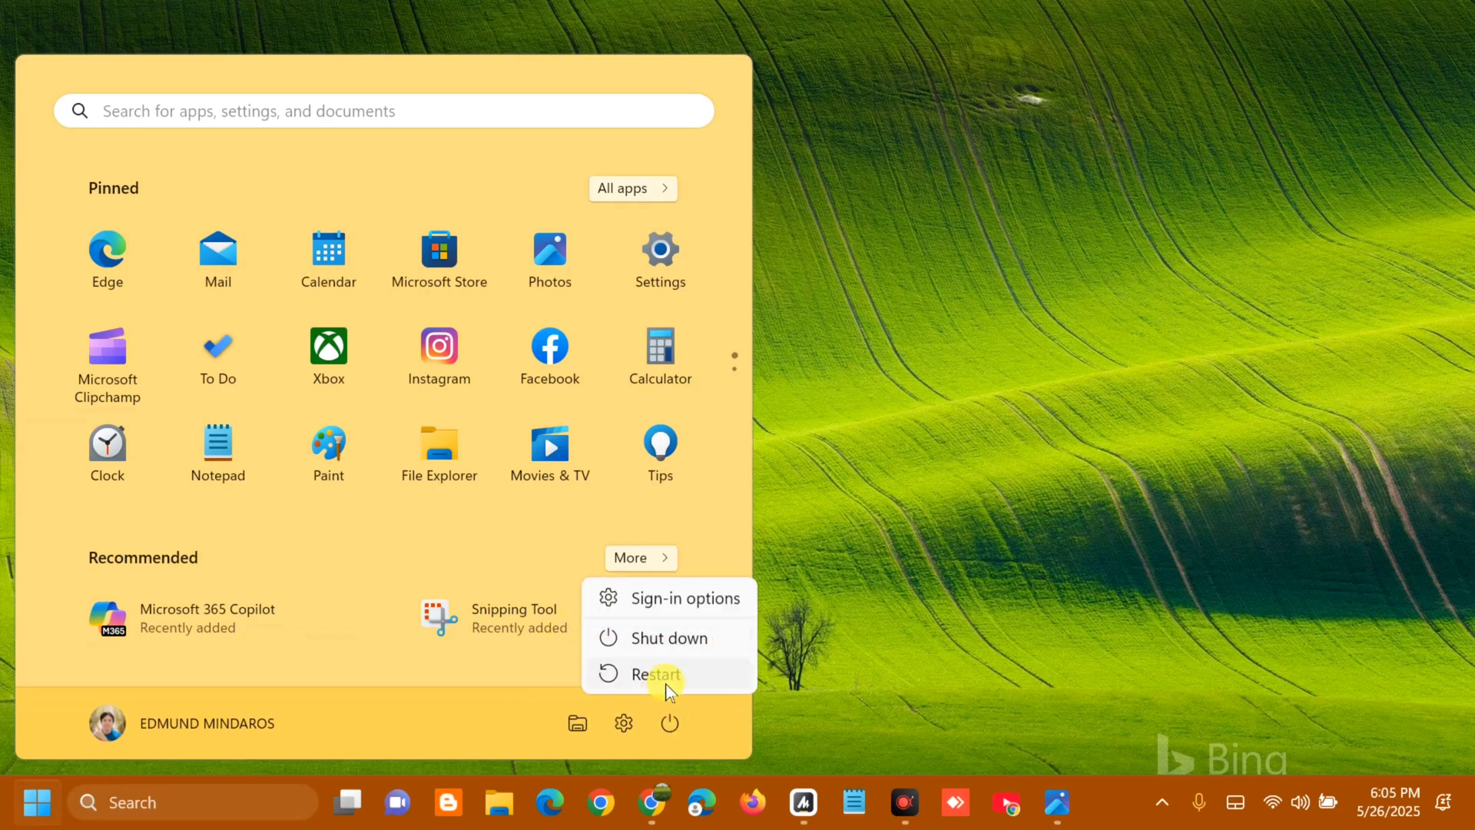
click(1066, 473)
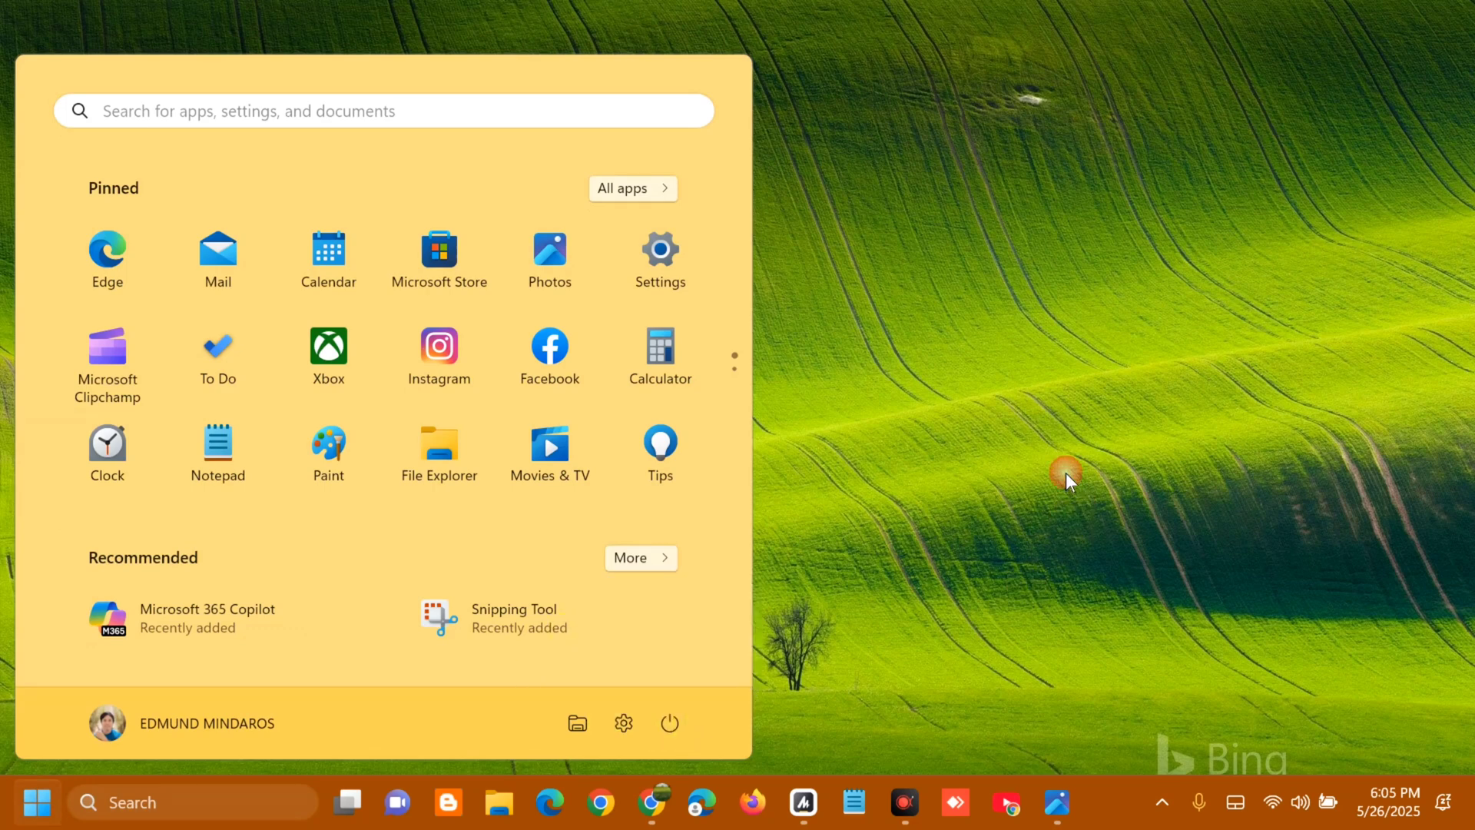
click(1067, 473)
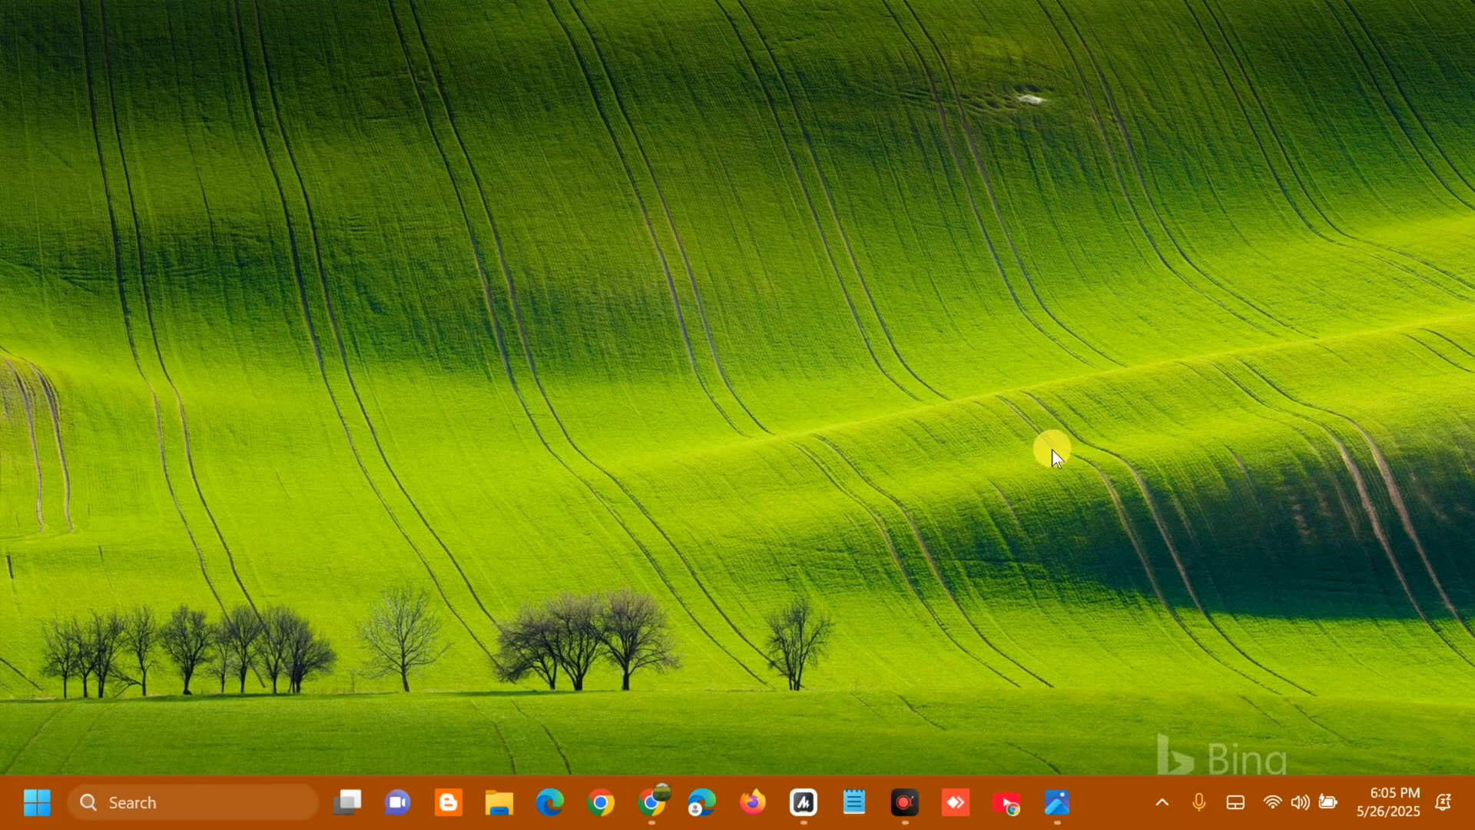